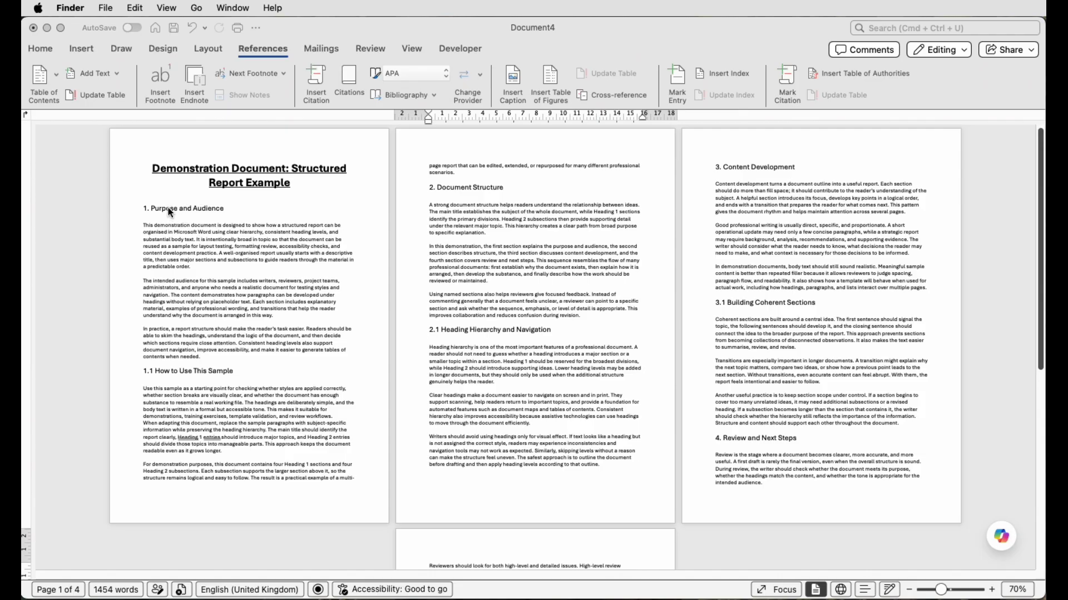
Apply the Heading 1 style to "1. Purpose and Audience" and Heading 2 to "1.1 How to Use This Sample"
click(46, 51)
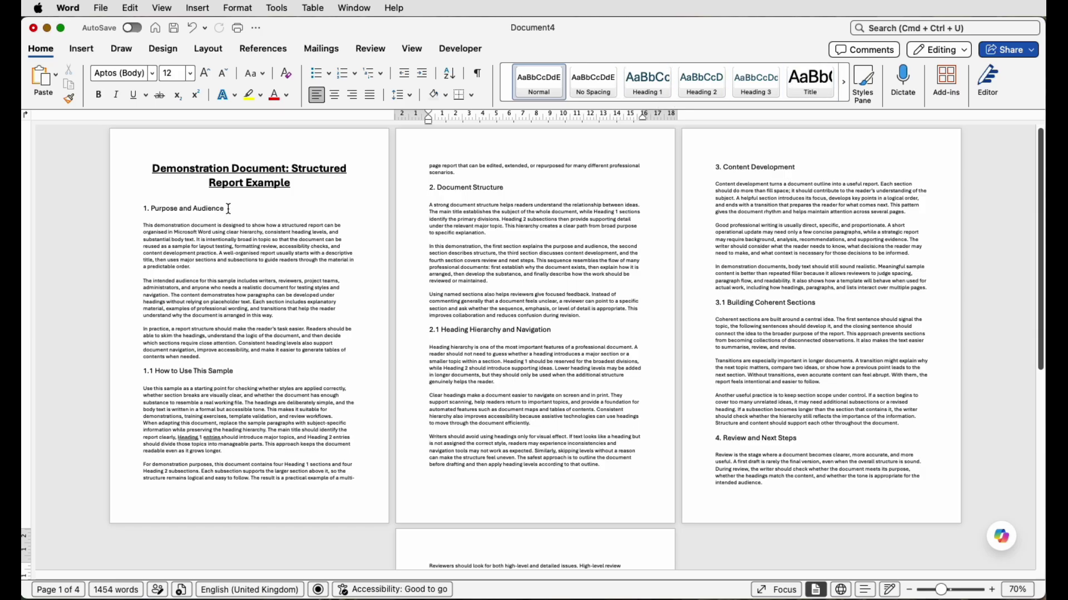
drag(228, 208, 142, 208)
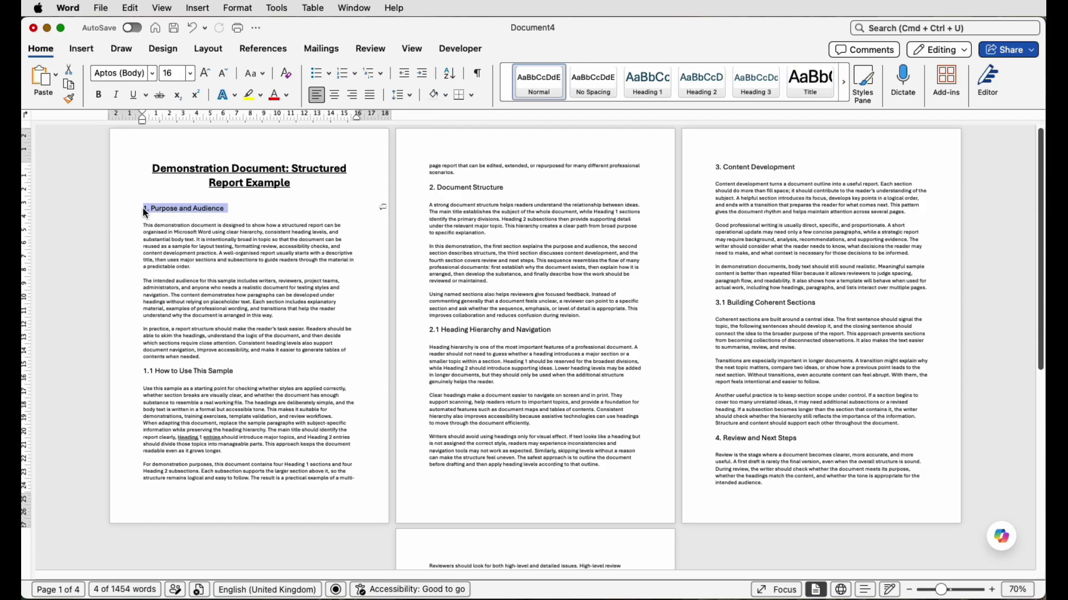
click(643, 82)
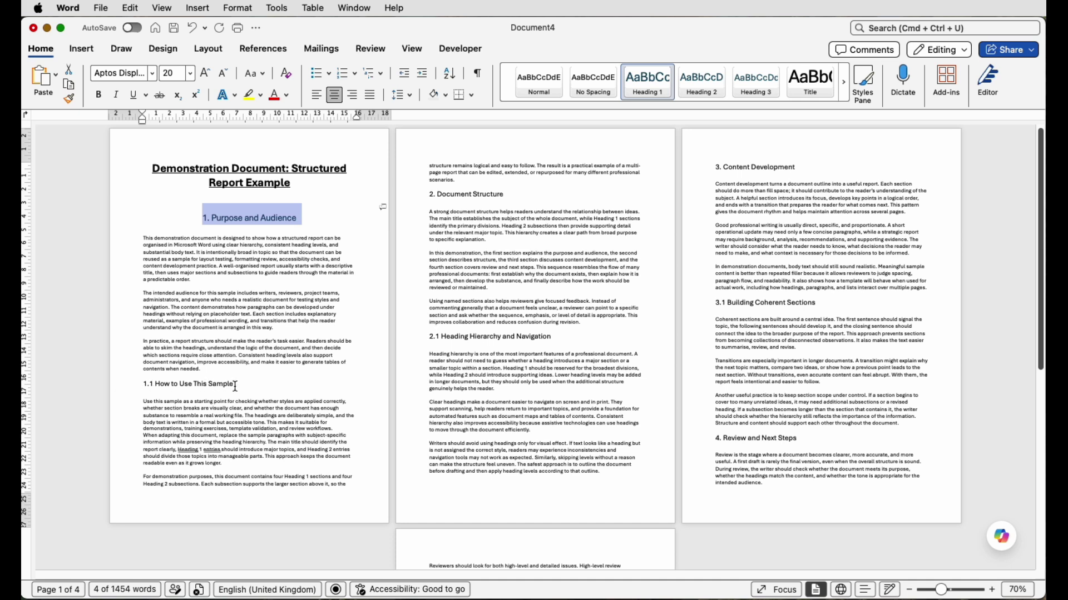
drag(235, 386, 143, 384)
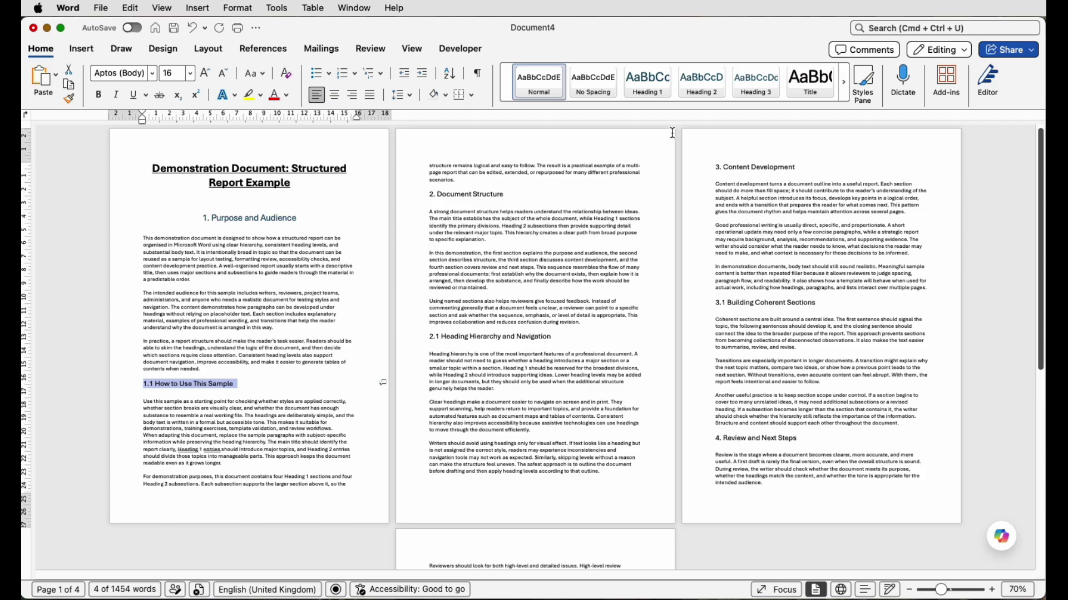
click(716, 88)
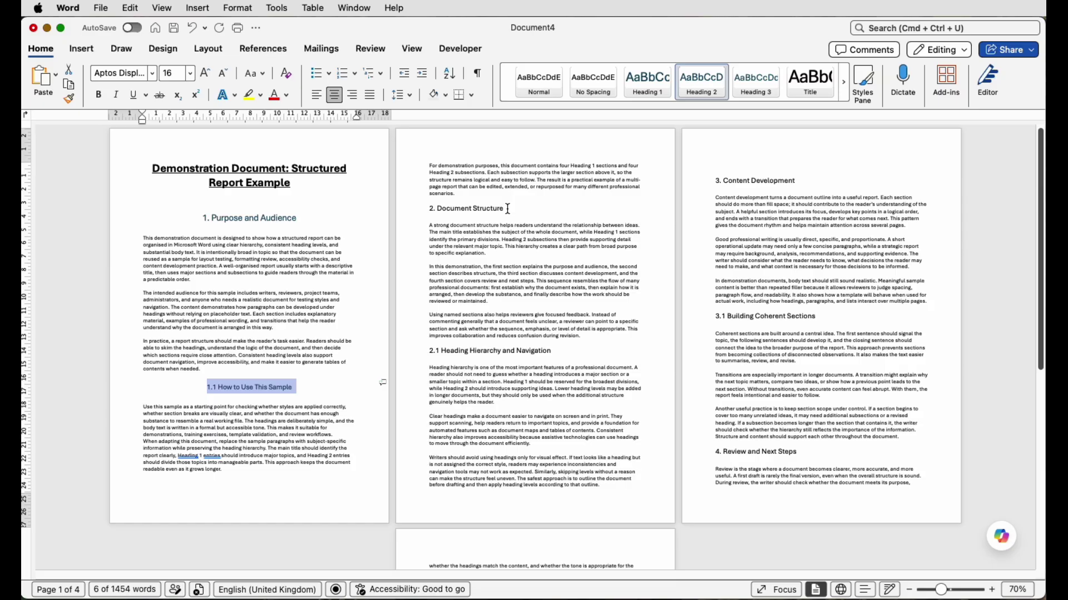
Apply the Heading 1 style to "2. Document Structure", "3. Content Development" and "4. Review and Next Steps" together
drag(506, 209, 430, 208)
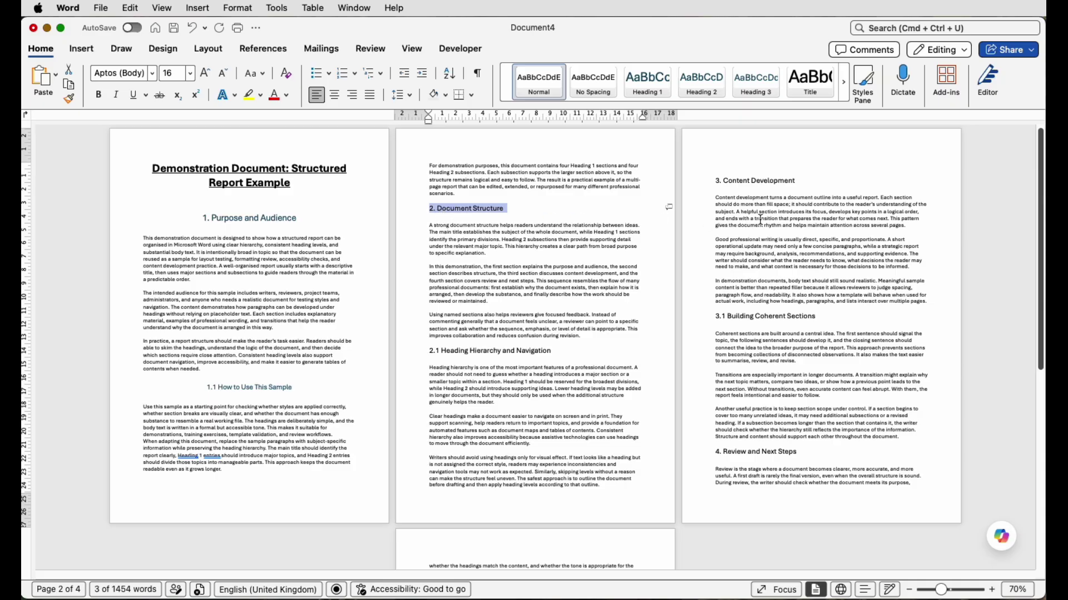
drag(801, 181, 717, 187)
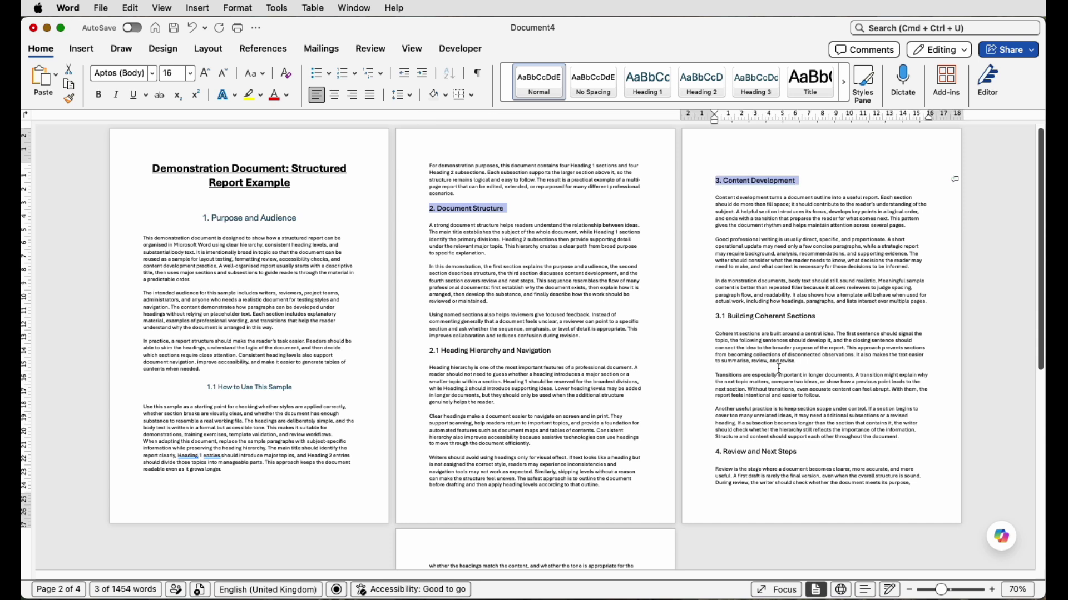
drag(799, 452, 716, 454)
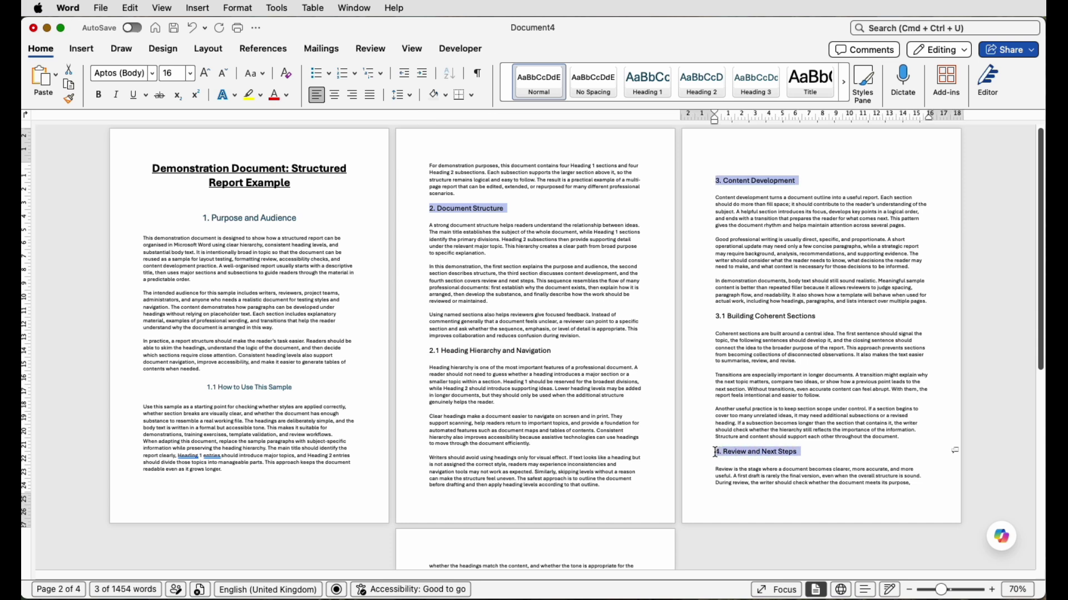
click(649, 92)
Apply the Heading 2 style to the 2.1, 3.1 and 4.1 subsection headings together
scroll(534, 289, down, 3)
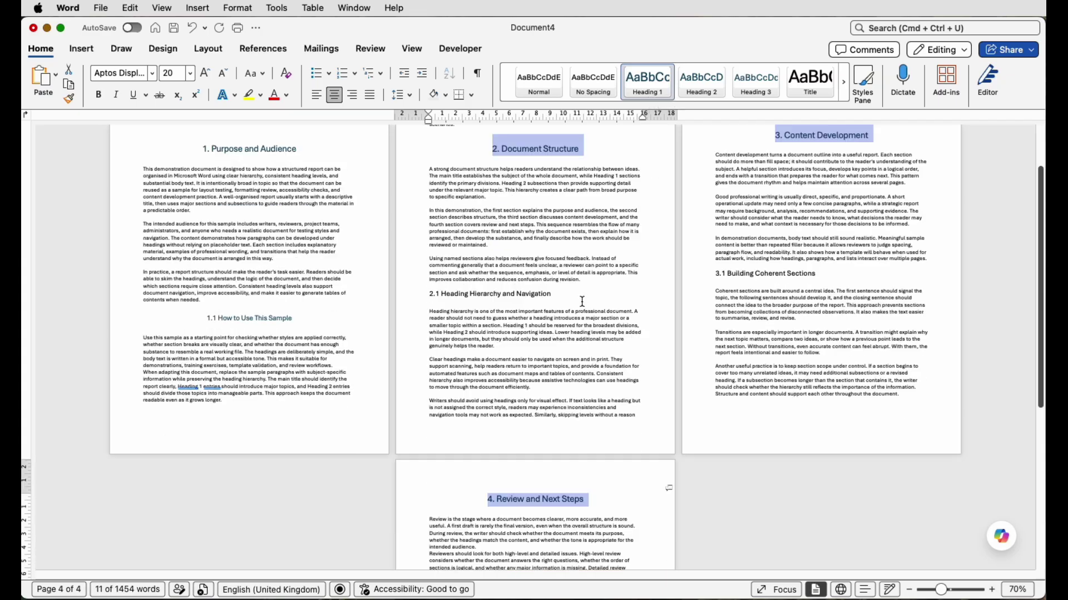
drag(551, 294, 427, 294)
drag(818, 275, 715, 274)
scroll(534, 334, down, 5)
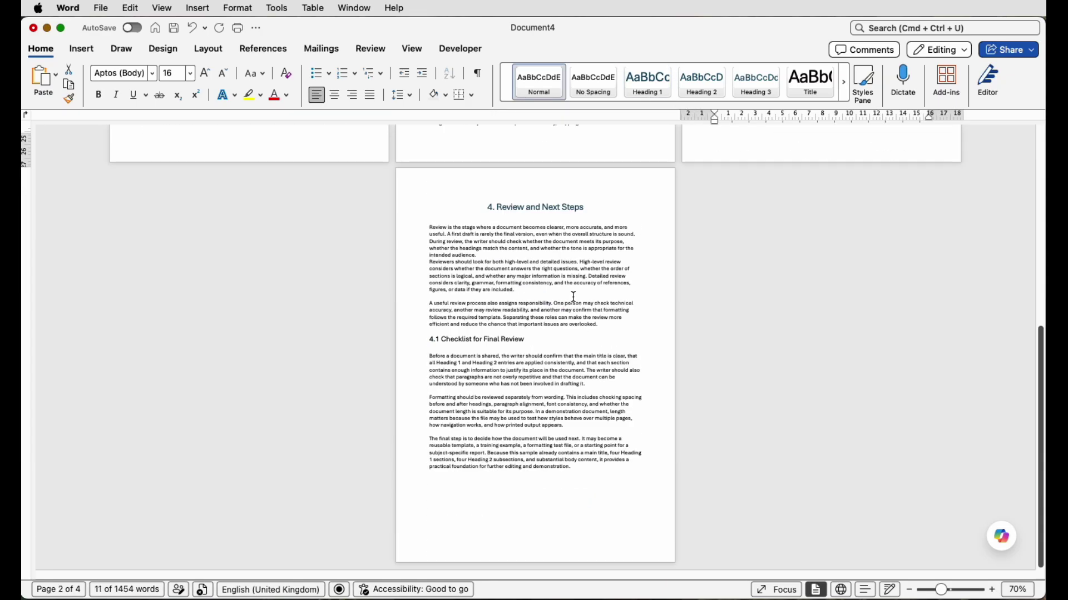
drag(528, 340, 429, 339)
click(714, 91)
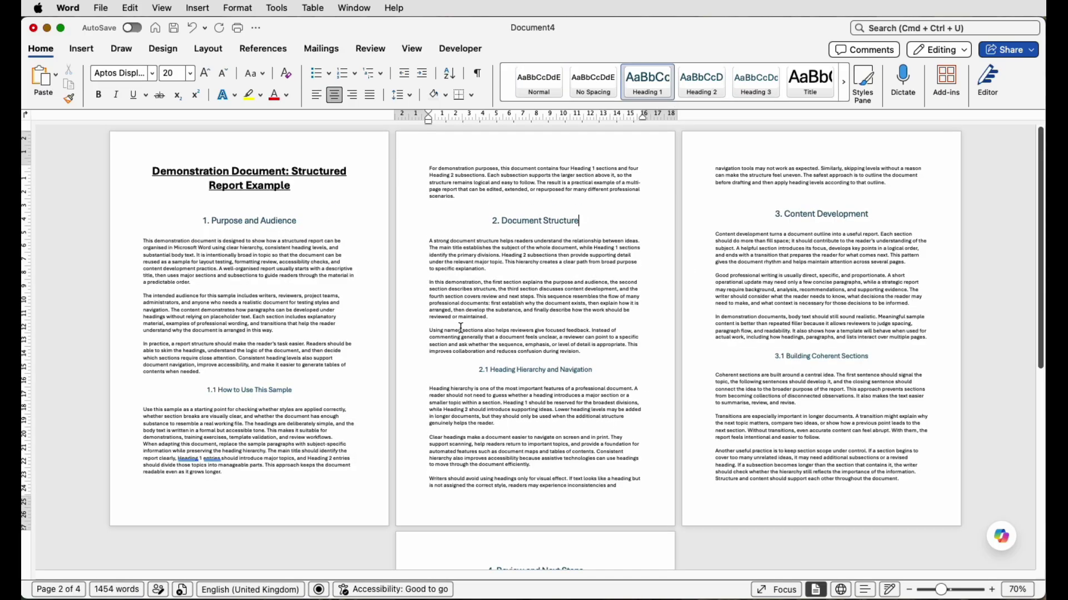
Try several built-in style sets on the document, ending with the one that puts the headings on solid colour bars
click(161, 53)
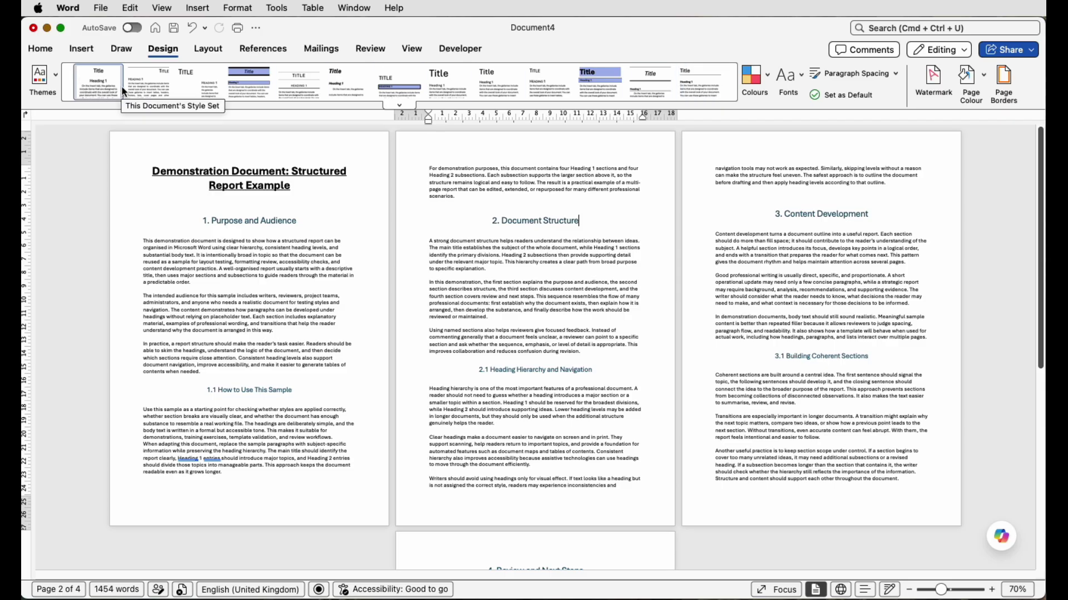
click(151, 89)
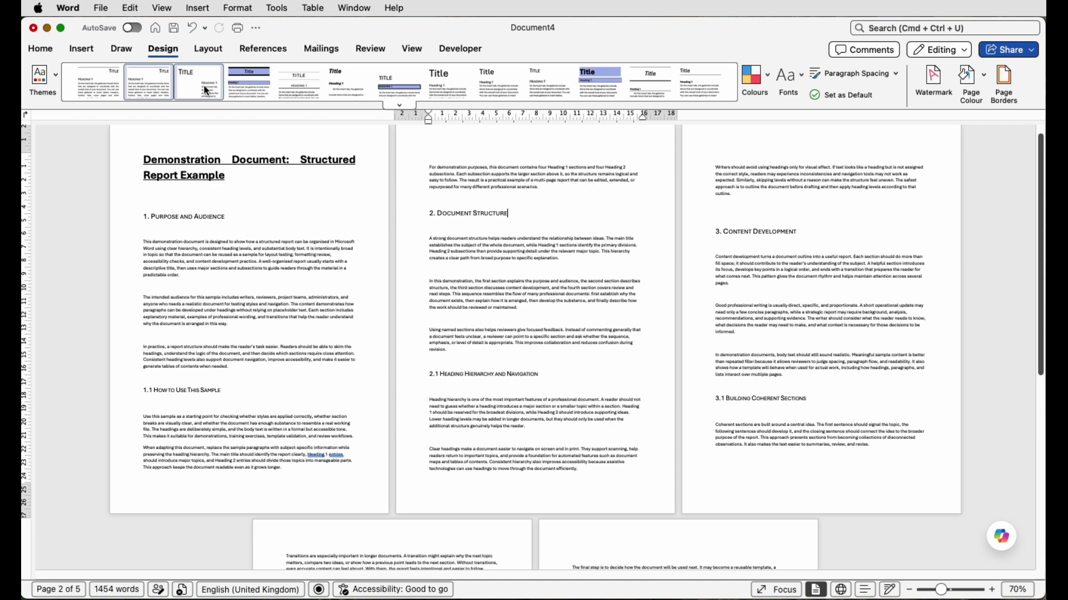
click(296, 88)
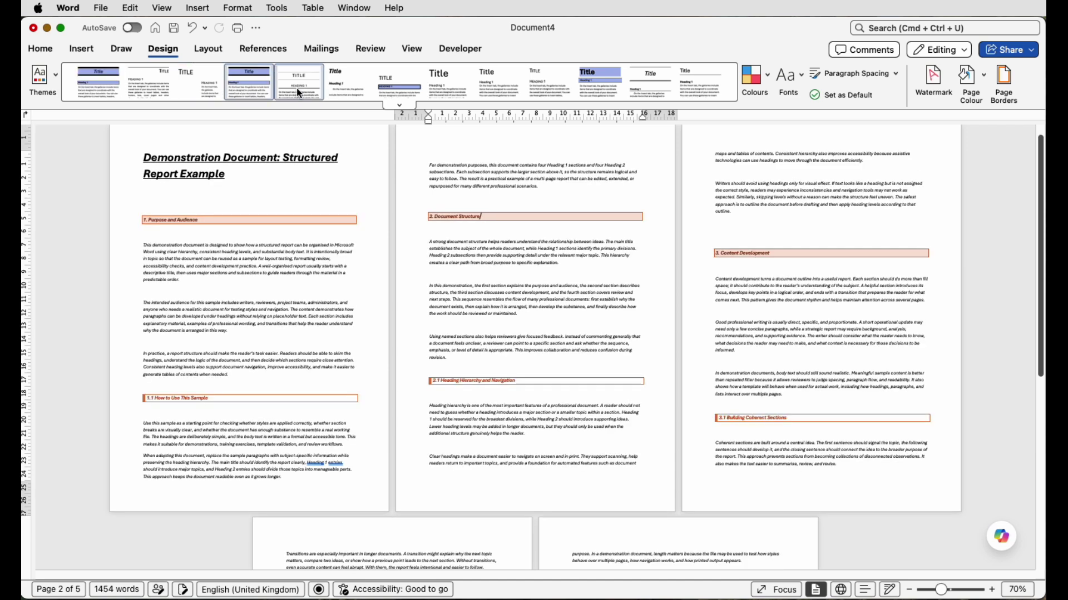
click(350, 93)
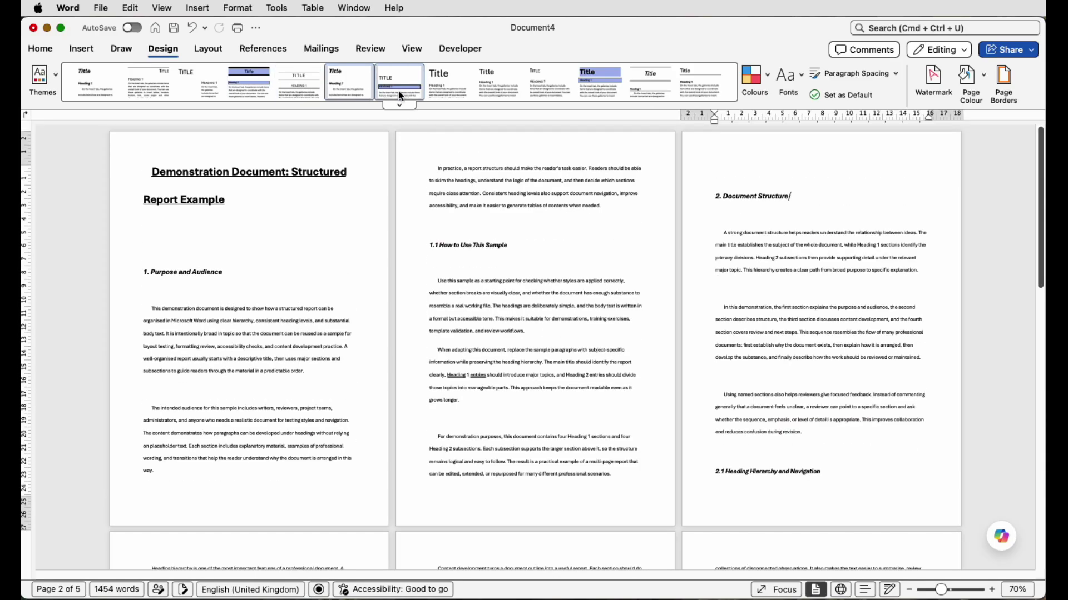
click(400, 93)
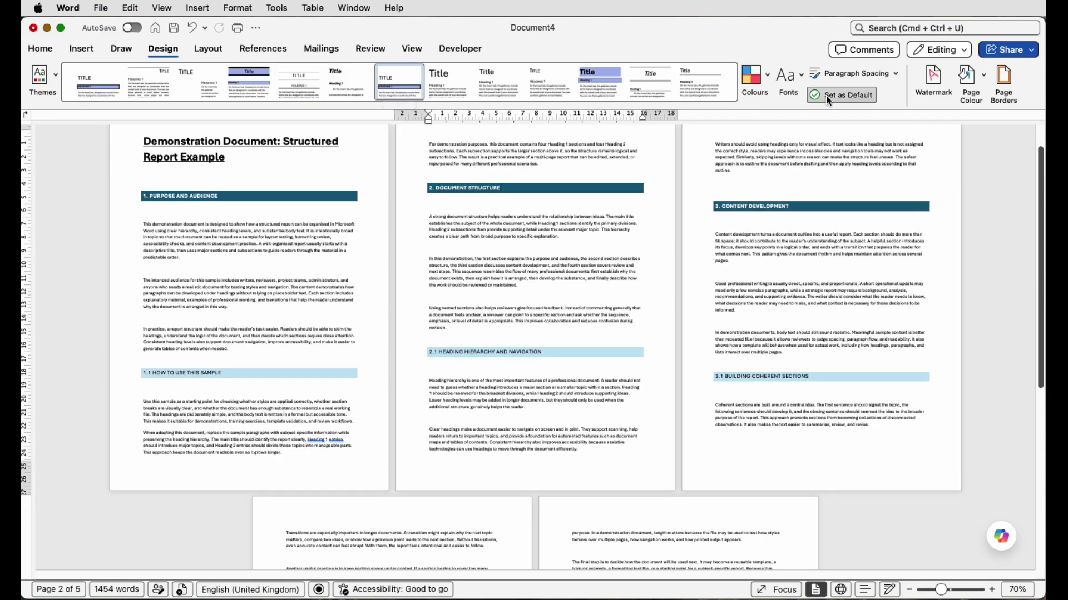
Change the document colours to the Blue palette and switch to the Perspective style set
click(768, 78)
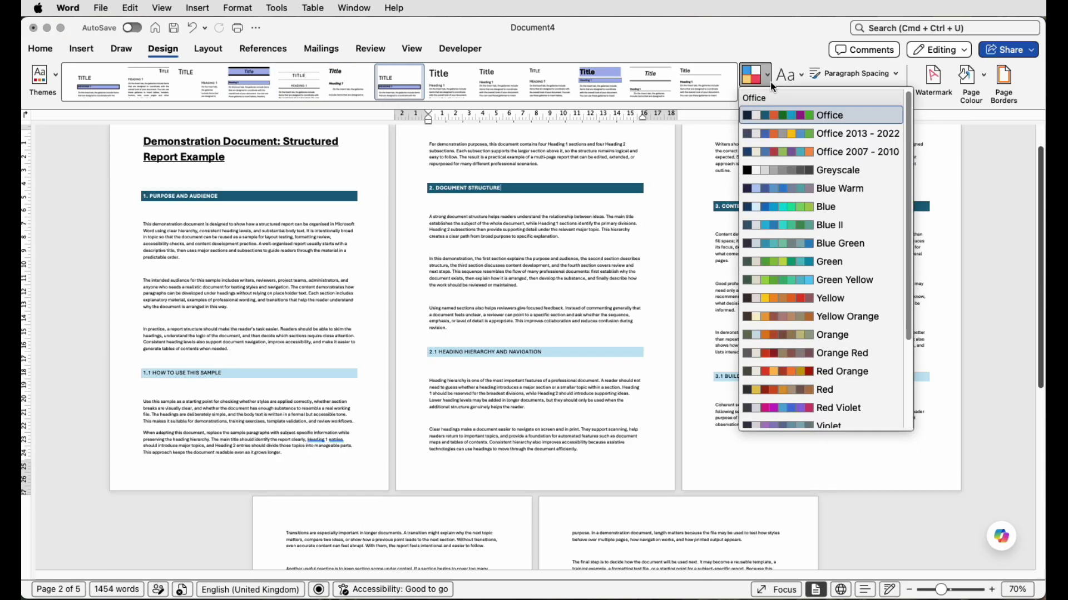
click(769, 208)
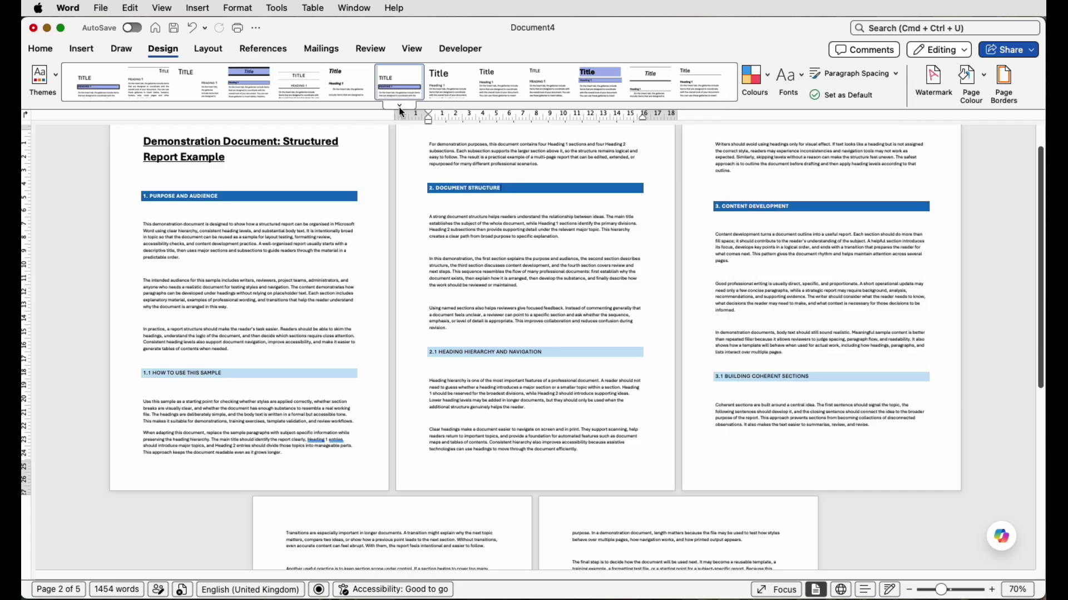
click(445, 84)
click(498, 85)
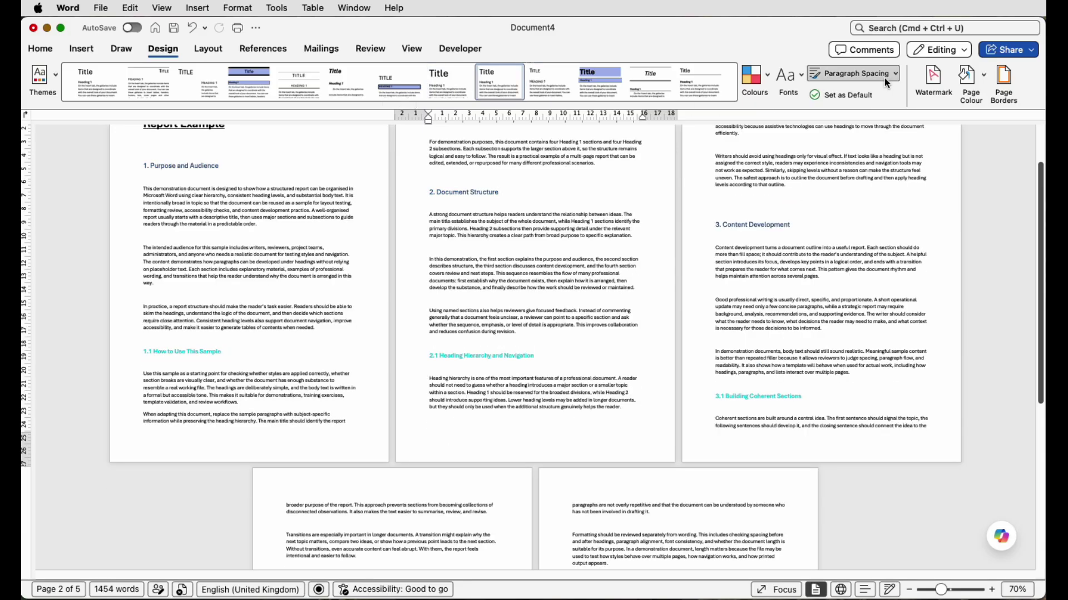
Set the document fonts to Corbel and the paragraph spacing to Tight
click(801, 84)
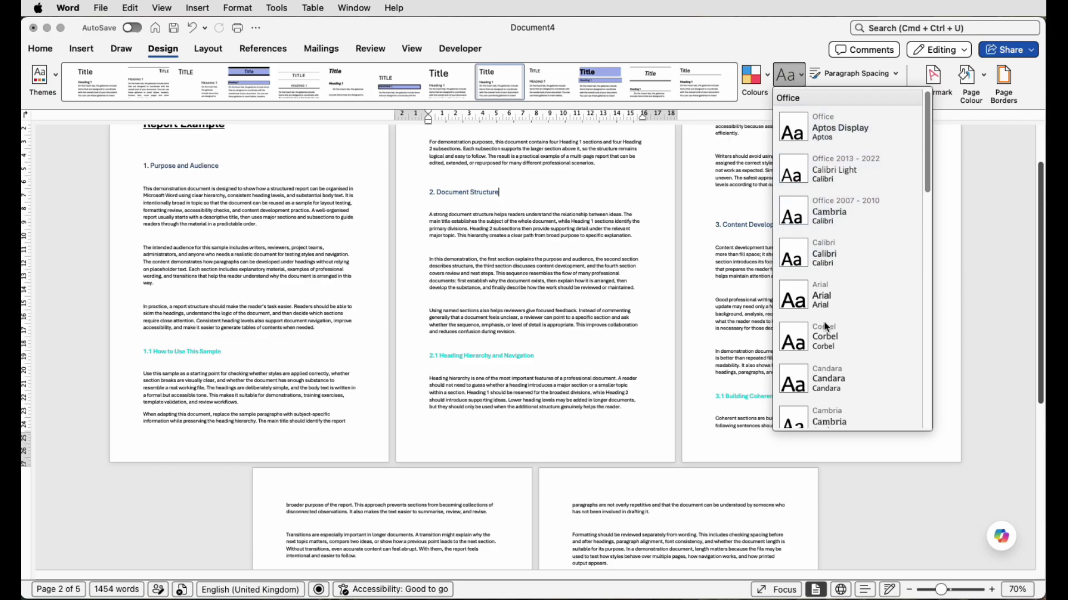
click(819, 342)
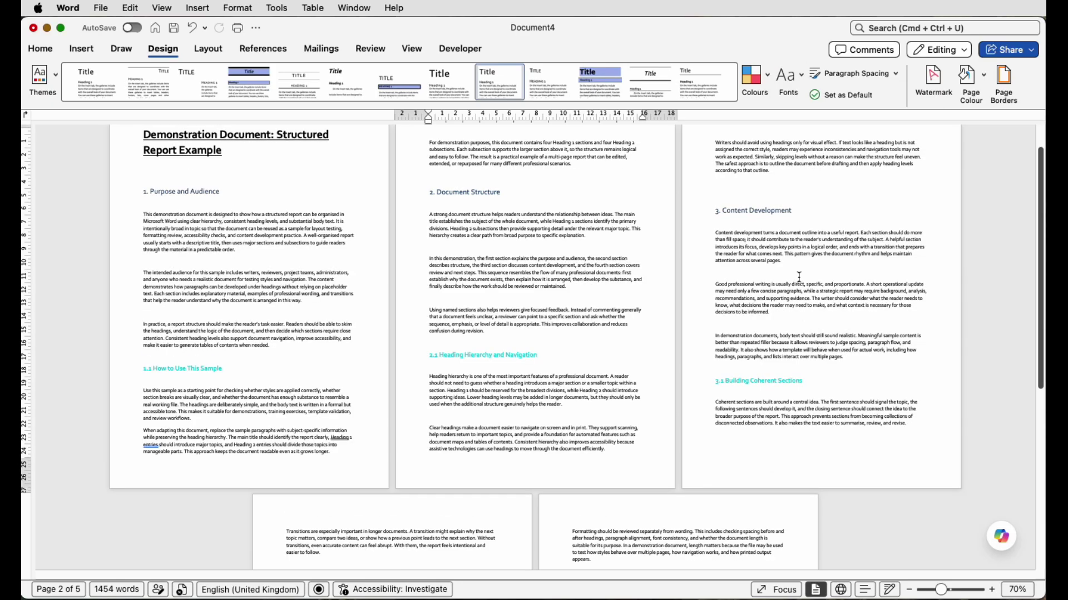
click(895, 76)
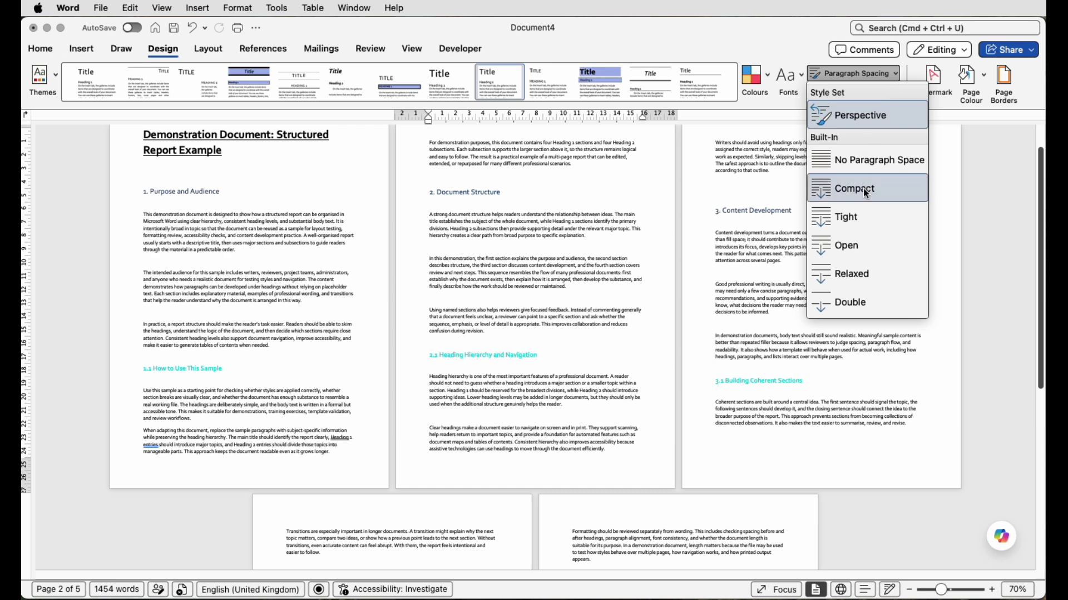
click(842, 218)
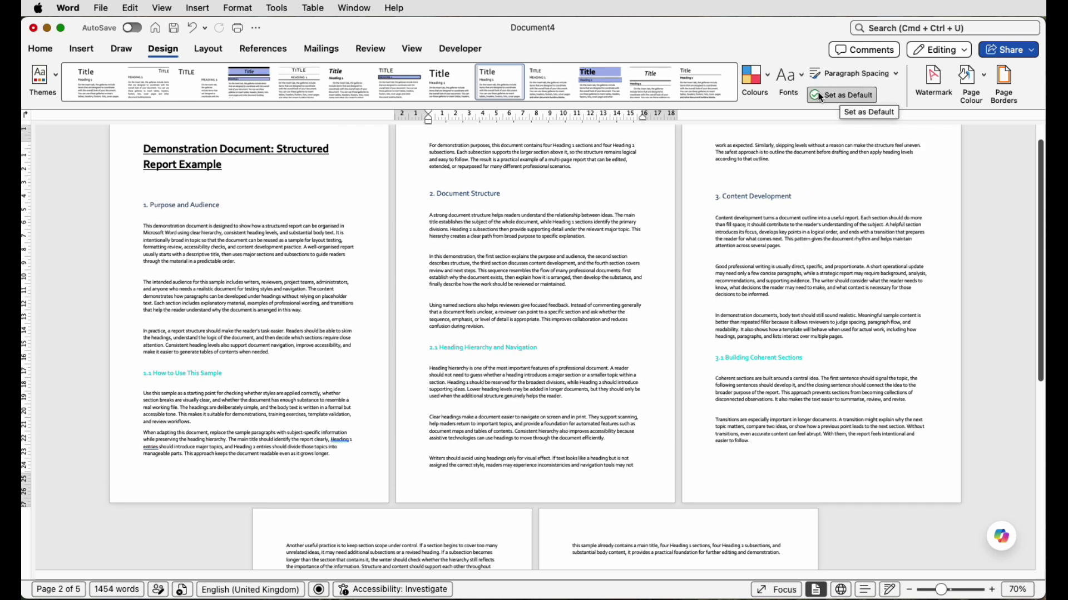
Apply the Berlin theme to the document and choose the style set with black small-caps headings
click(55, 79)
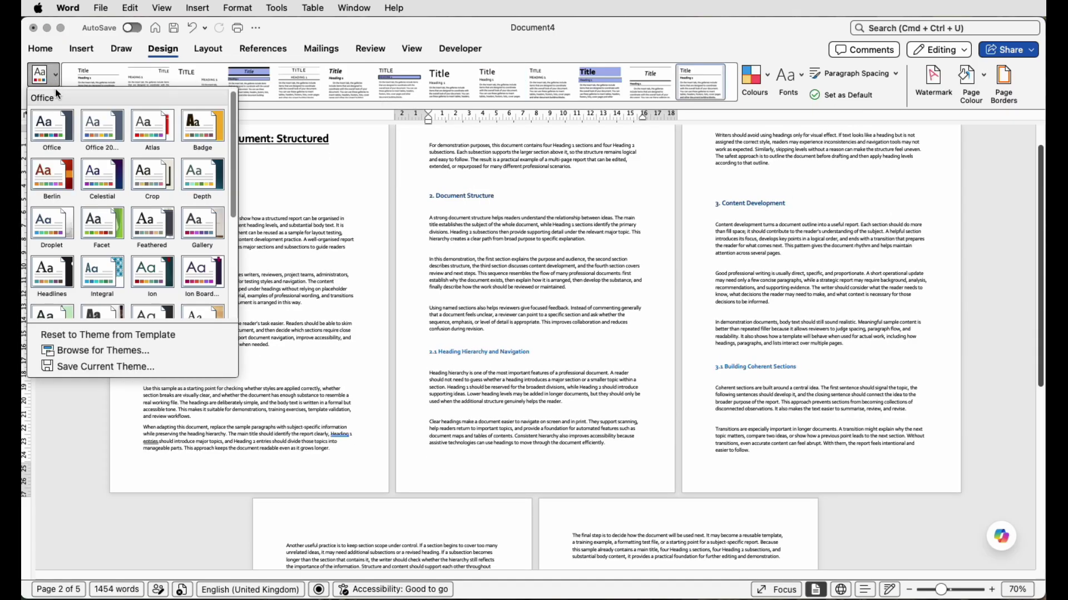
click(52, 182)
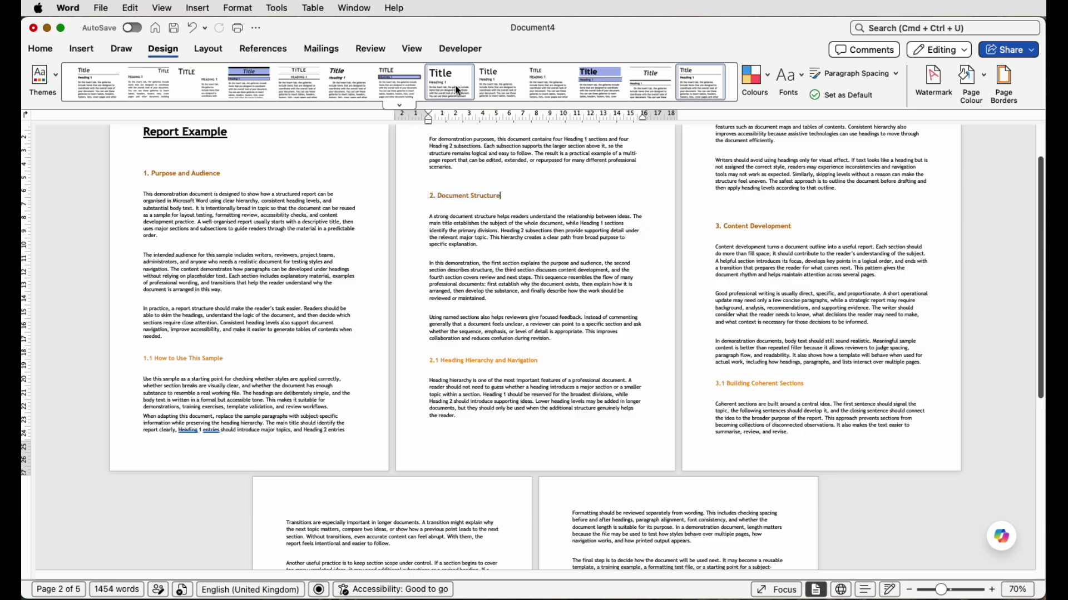
click(549, 83)
click(356, 225)
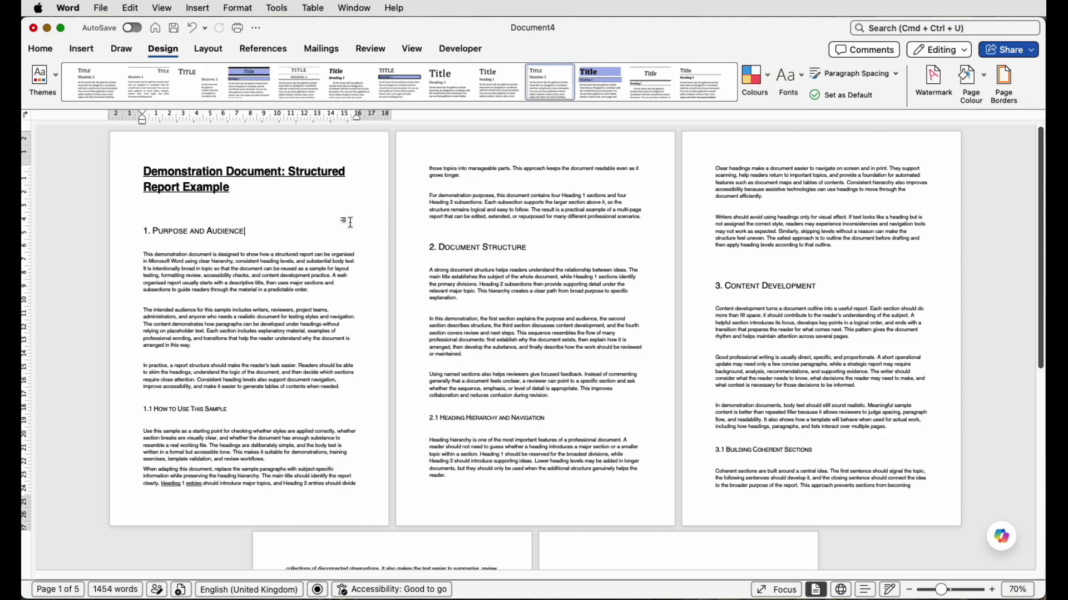
key(super+z)
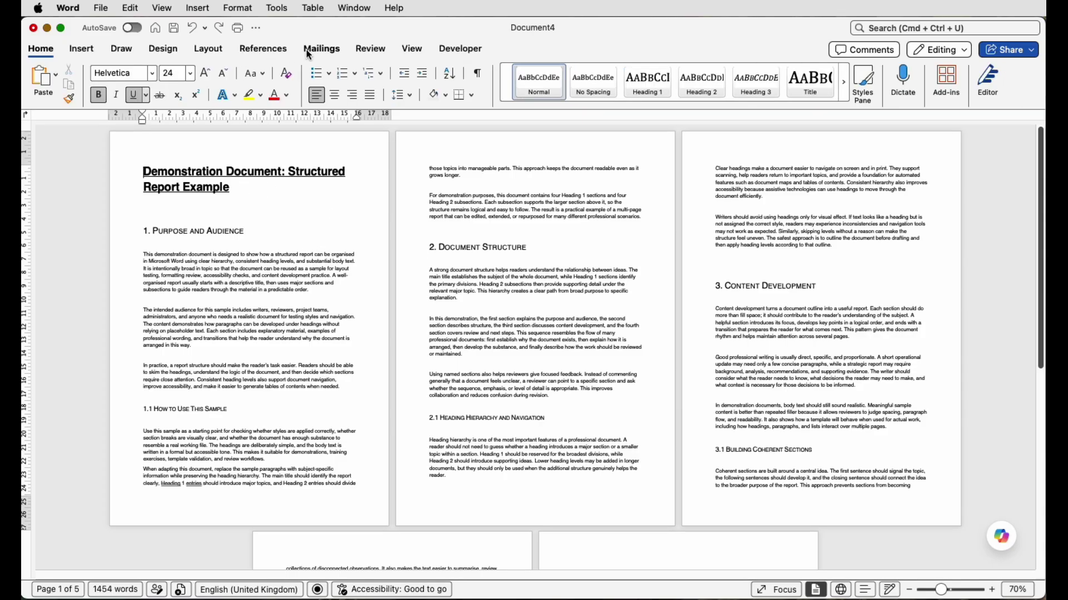
Insert the Classic automatic table of contents before the document title and separate the two with a page break
click(282, 50)
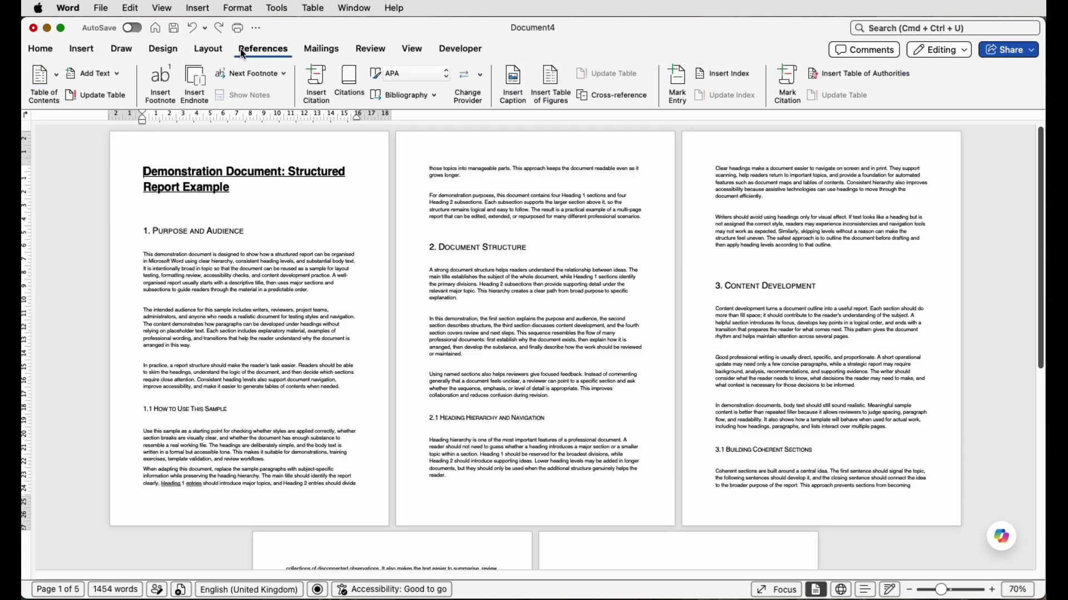
click(56, 78)
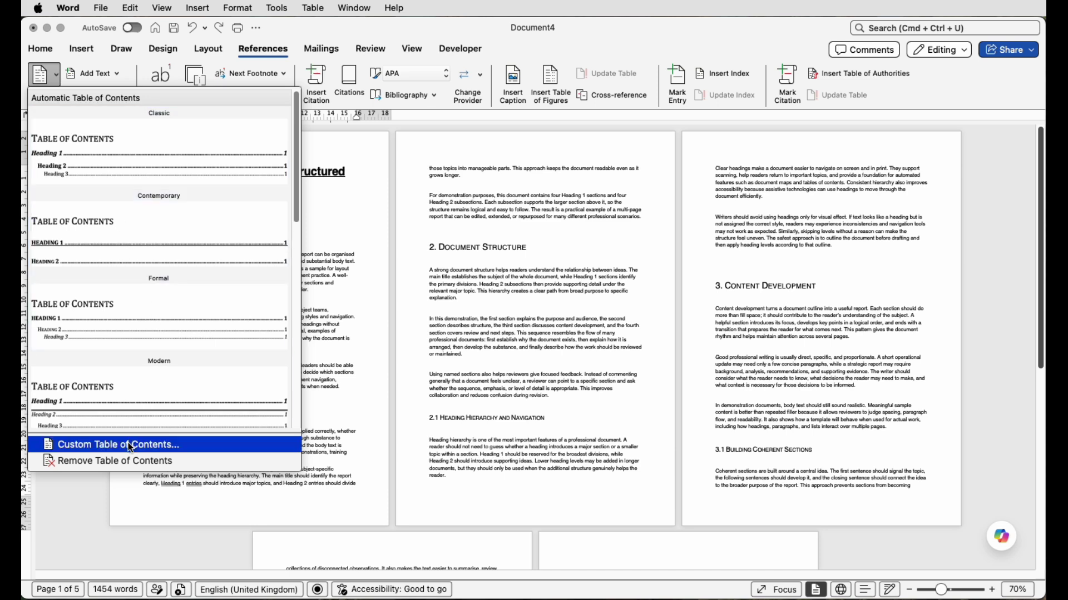
click(185, 149)
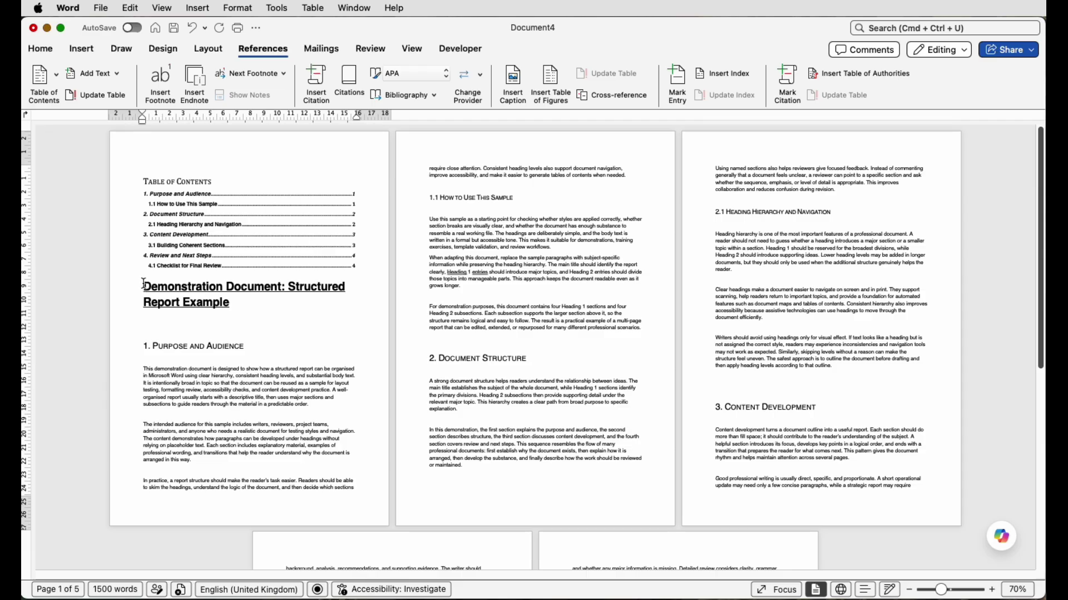
click(82, 49)
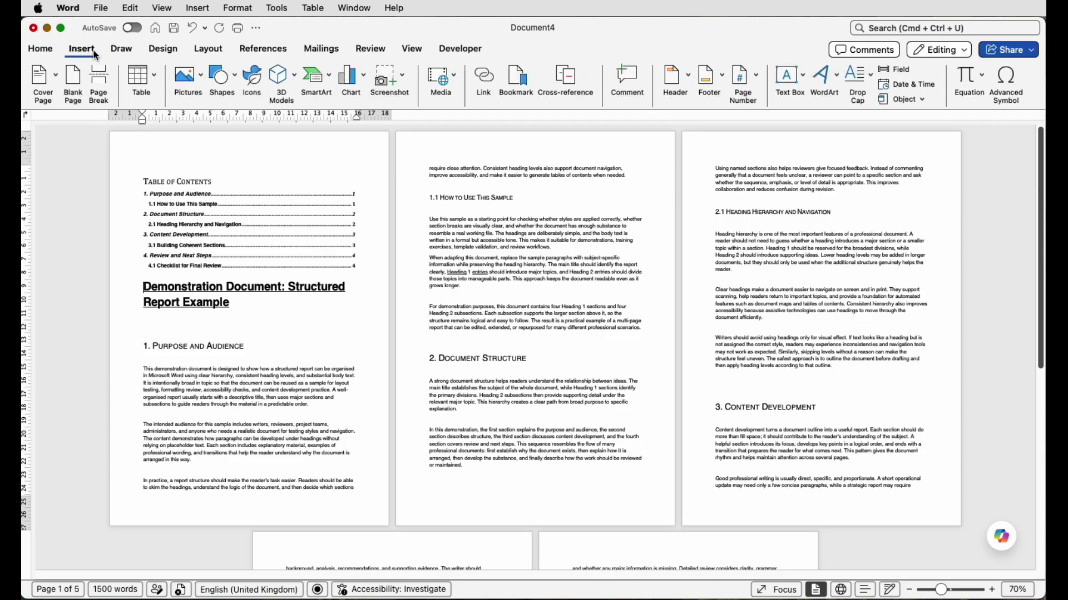
click(103, 91)
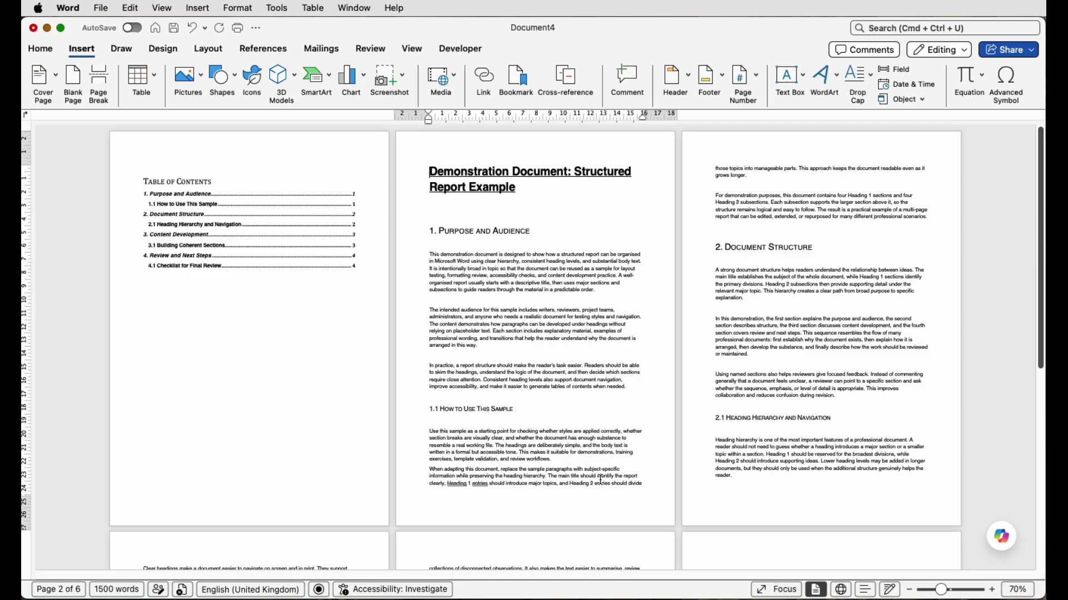
Inspect the table of contents up close and check the layout of all the document's pages
click(947, 596)
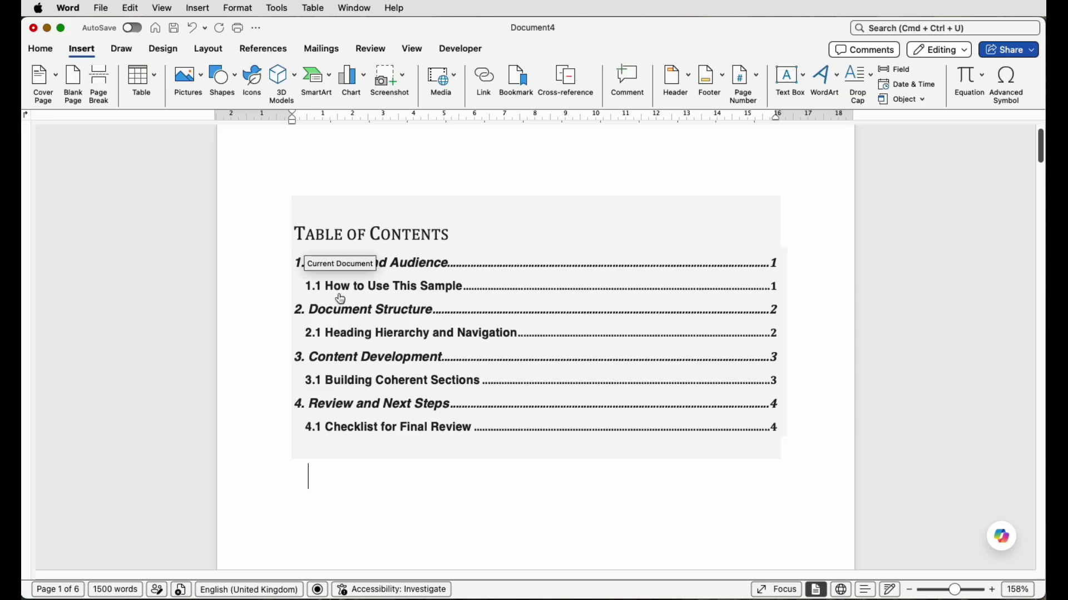
click(934, 588)
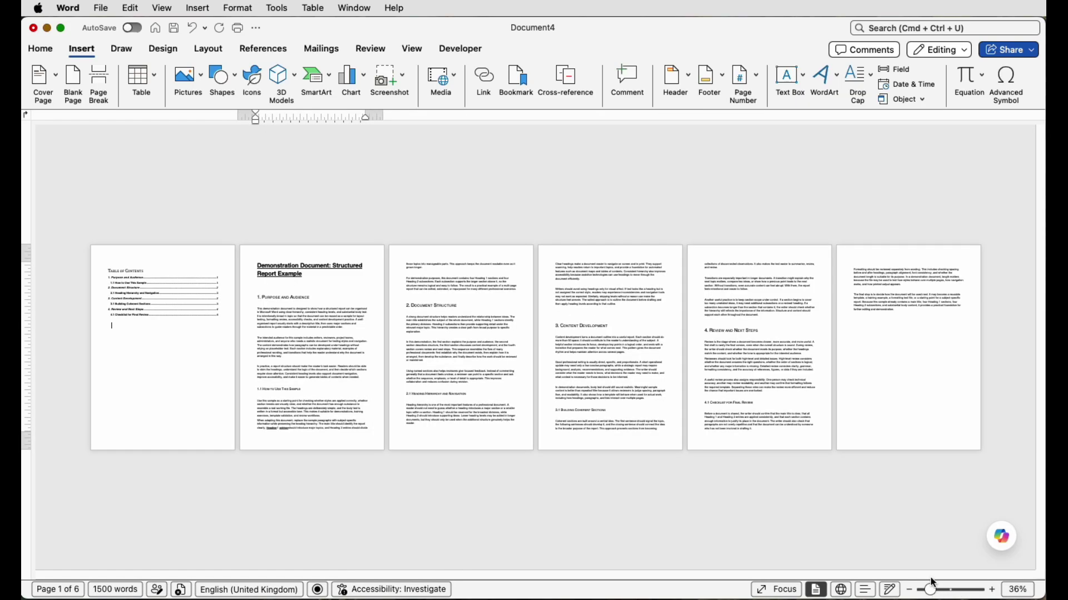
click(902, 314)
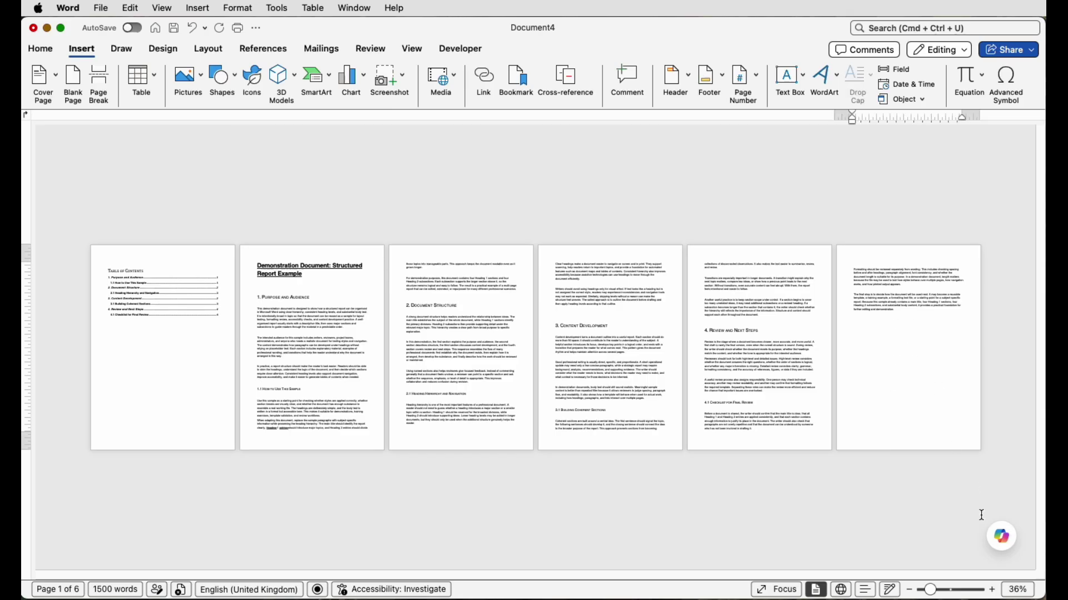
Add the line "5. Ending" after the document's final paragraph and format it as Heading 1
drag(931, 590, 952, 589)
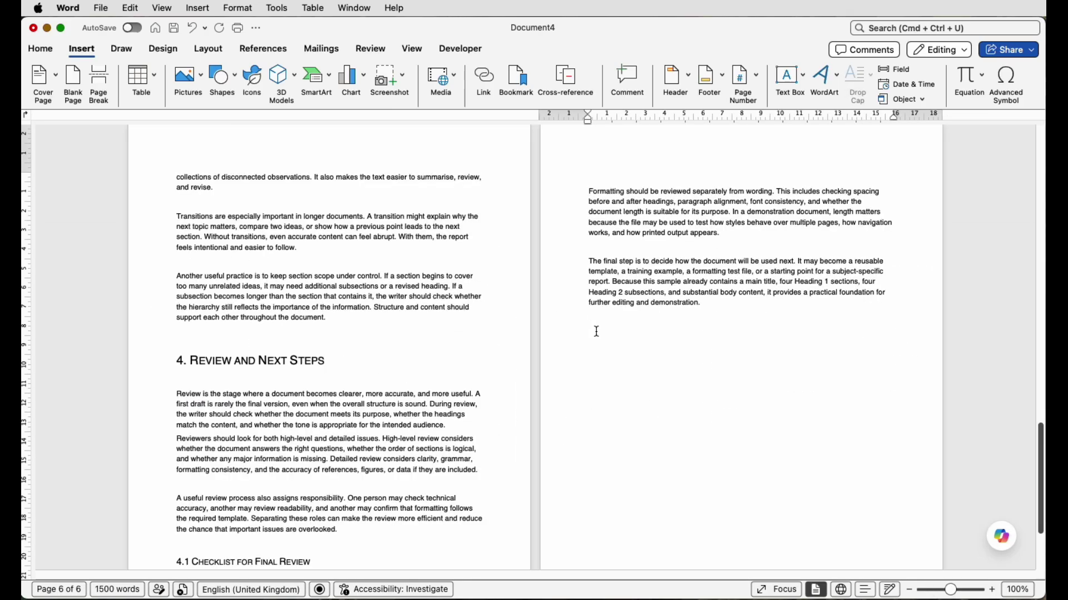
text(5.)
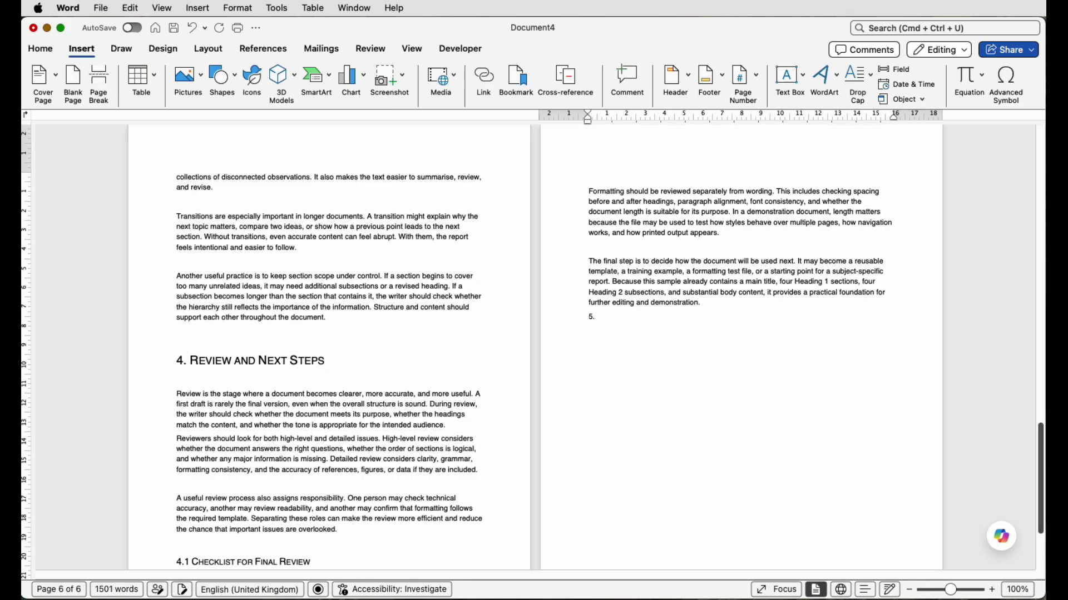
text( Ending)
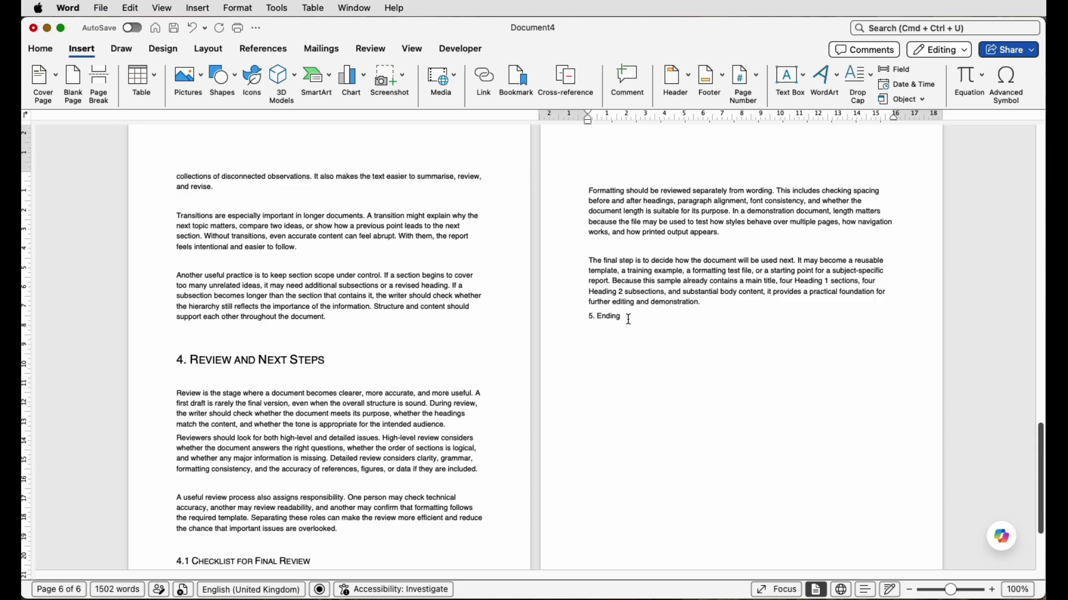
drag(629, 320, 585, 323)
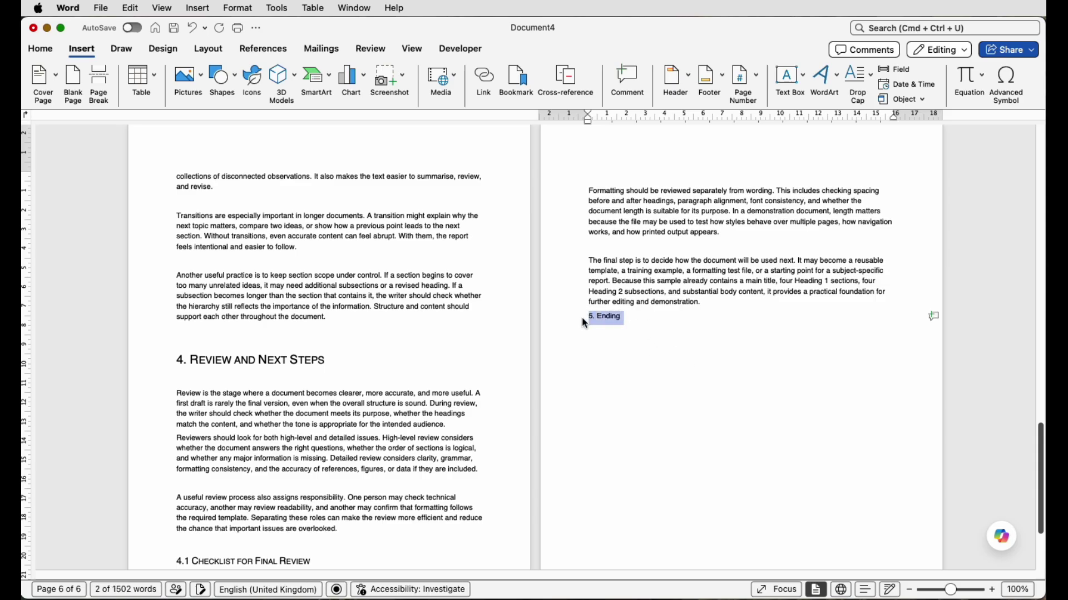
click(165, 54)
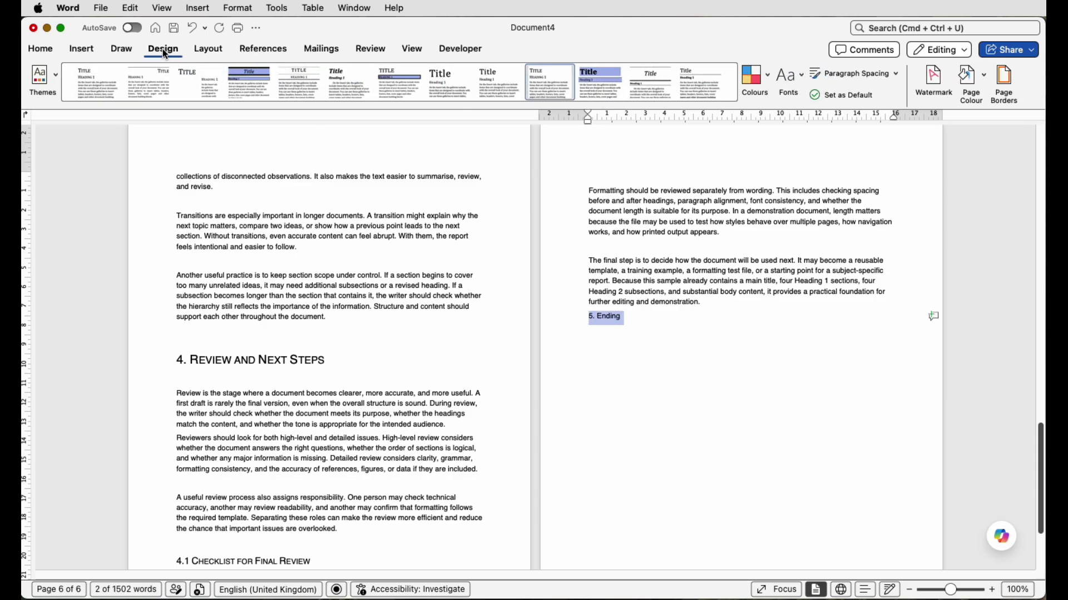
click(55, 57)
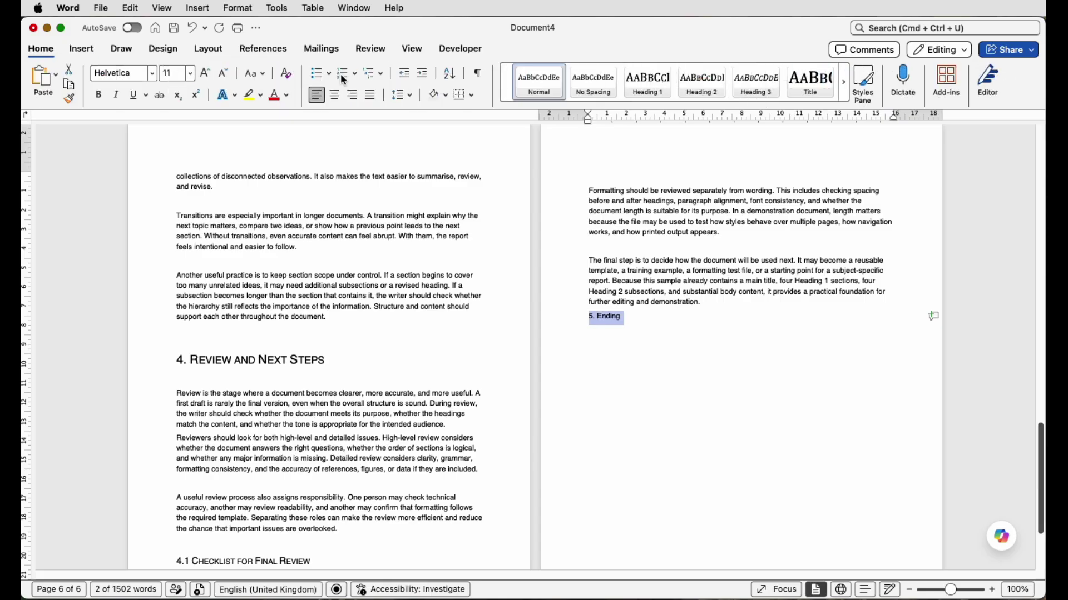
click(648, 82)
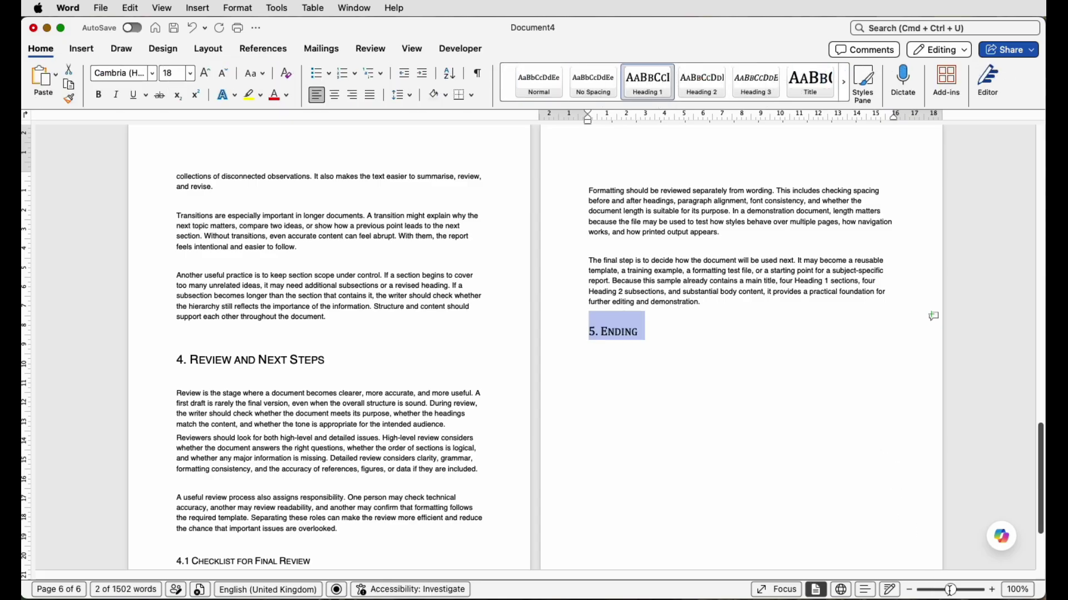
Update the entire table of contents to include the new "5. Ending" heading
scroll(583, 391, down, 10)
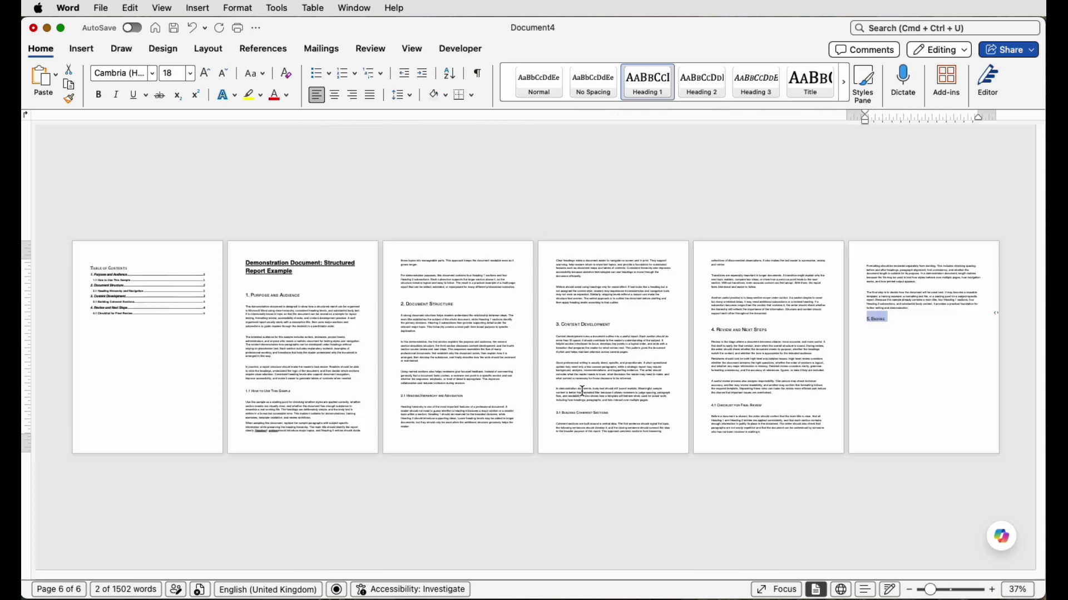
click(143, 332)
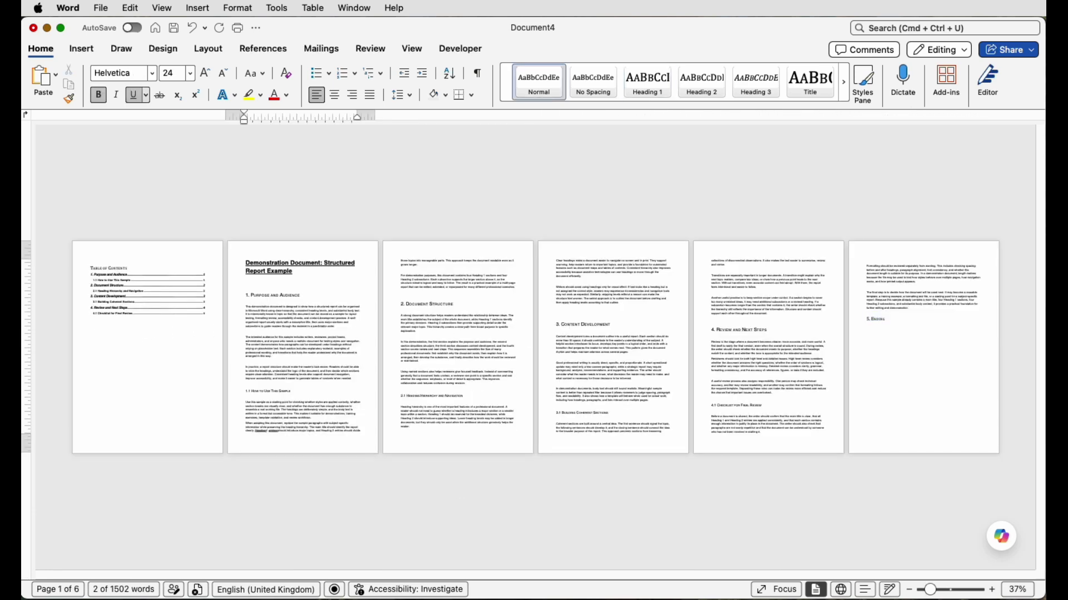
scroll(354, 540, up, 10)
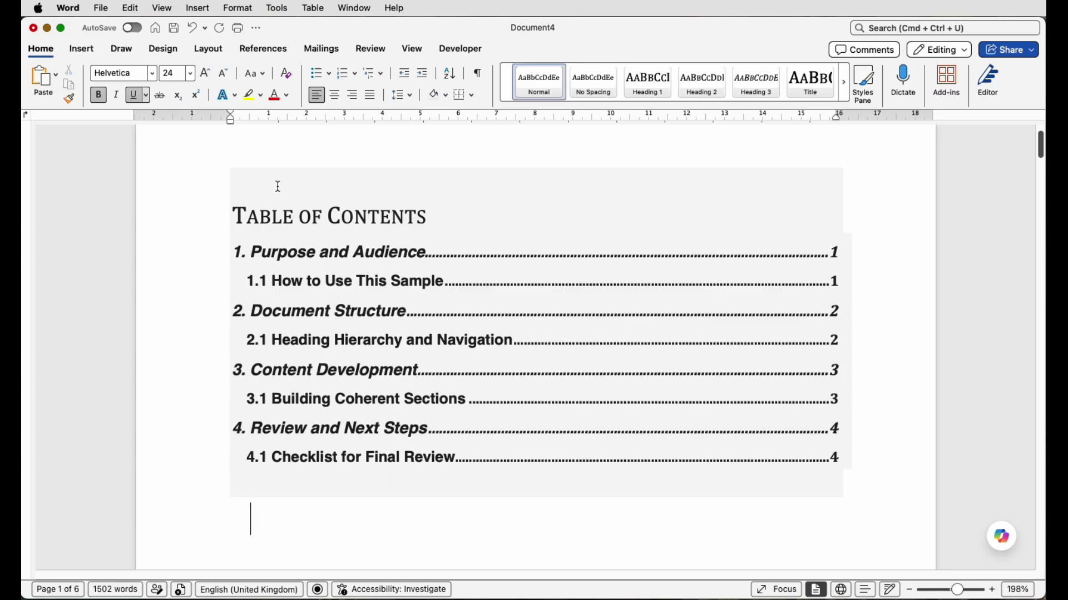
click(278, 186)
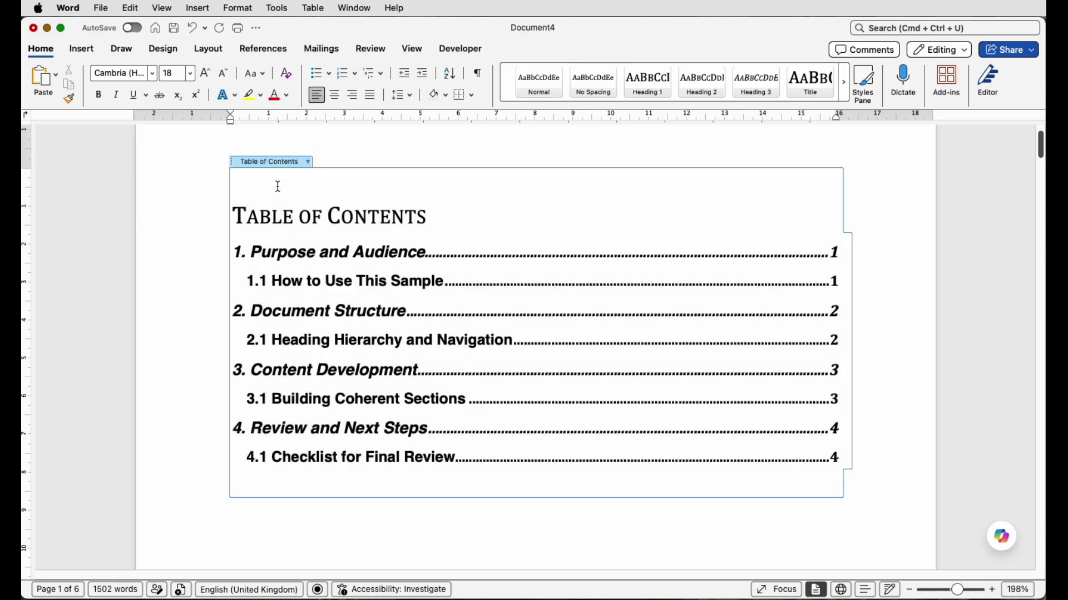
click(308, 162)
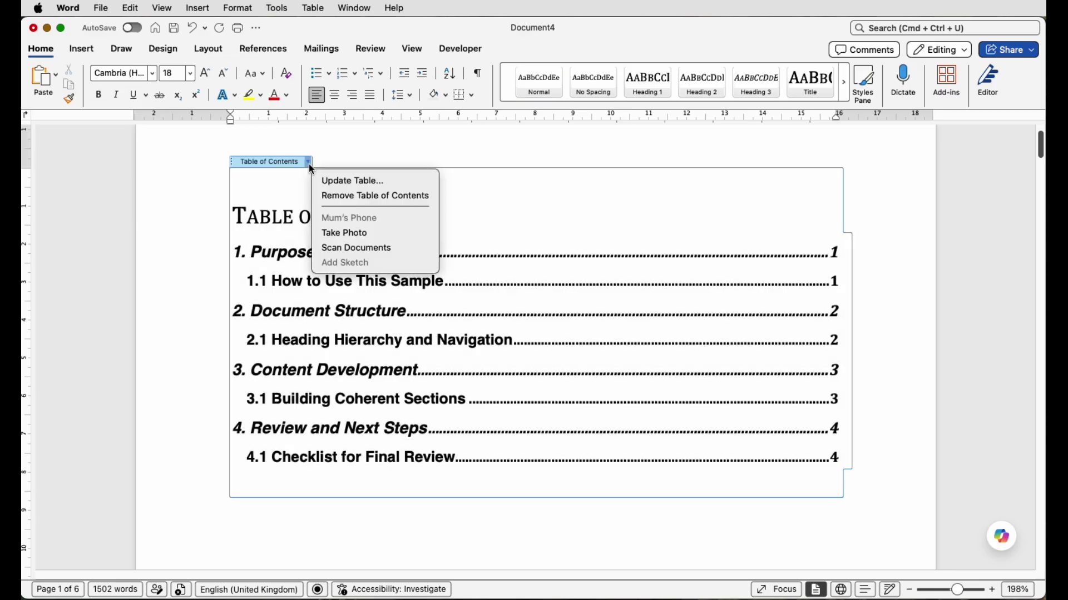
click(331, 182)
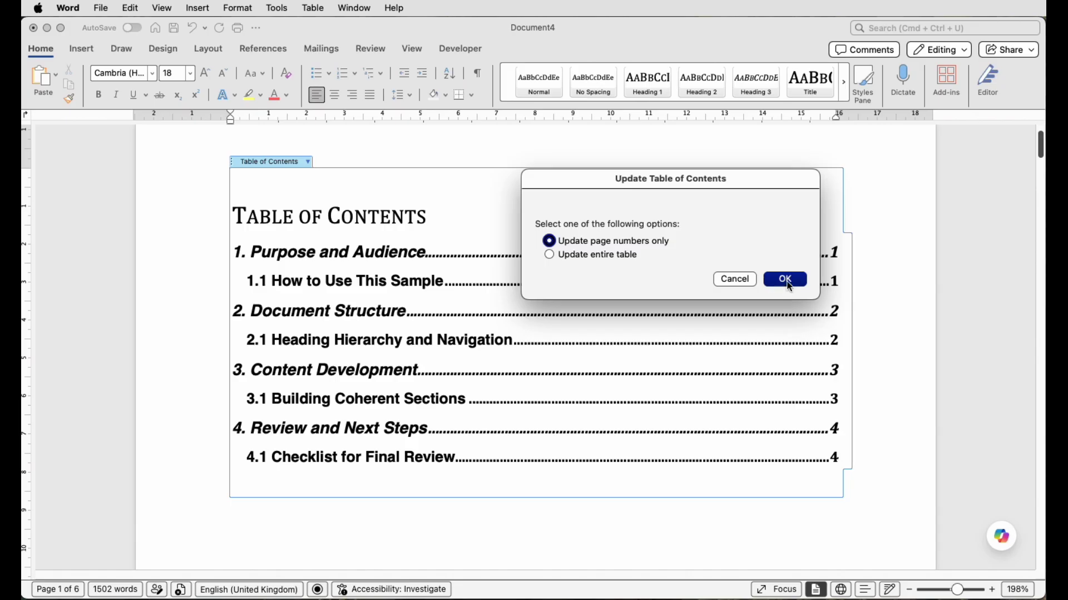
click(549, 256)
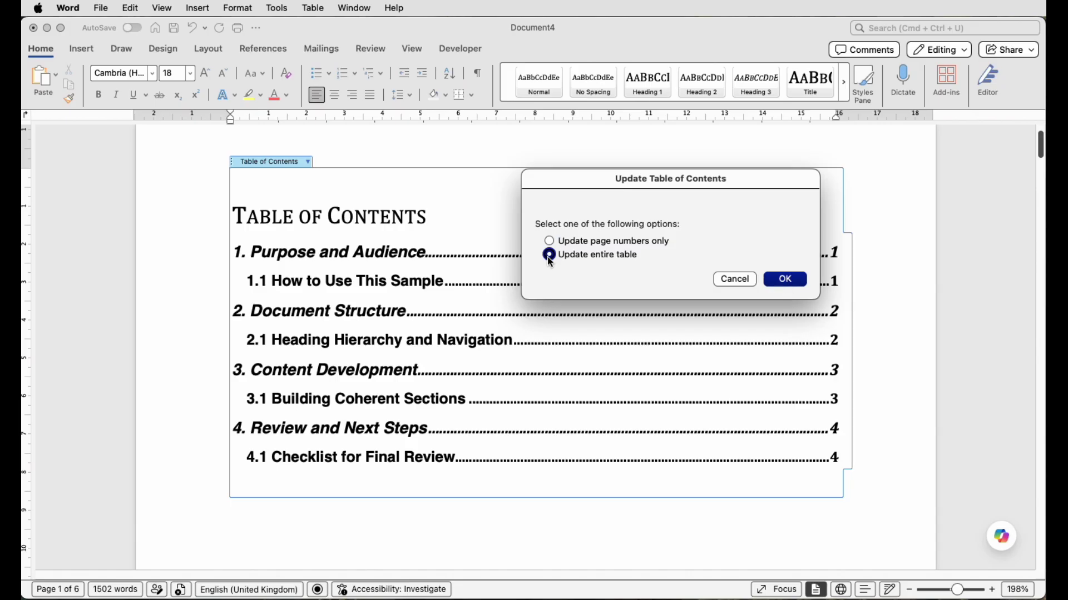
click(798, 283)
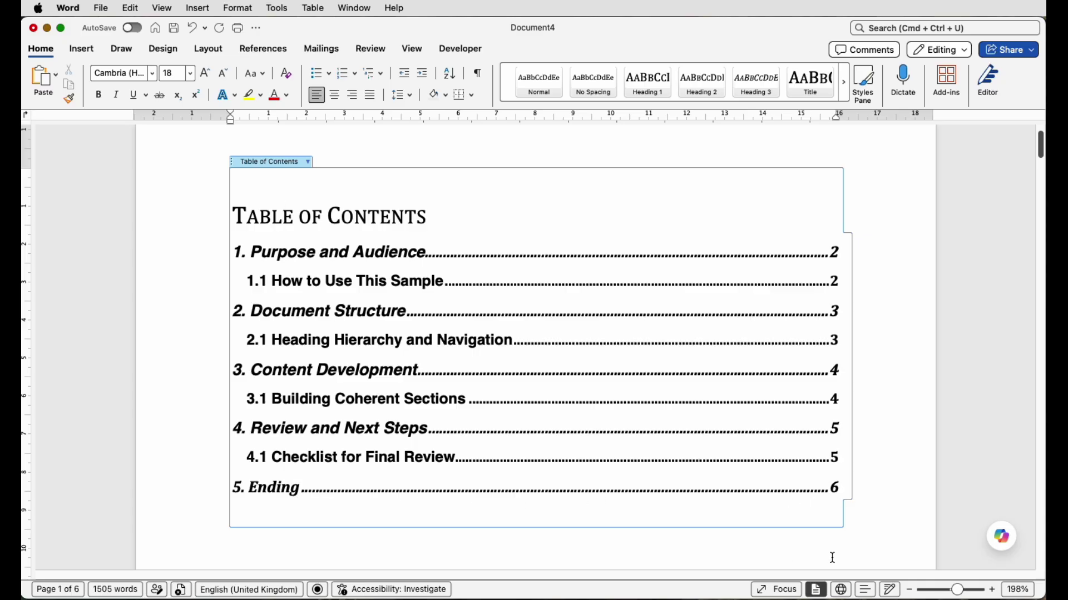
Delete the subheading "2.1 Heading Hierarchy and Navigation" from the Document Structure section
drag(951, 596, 934, 595)
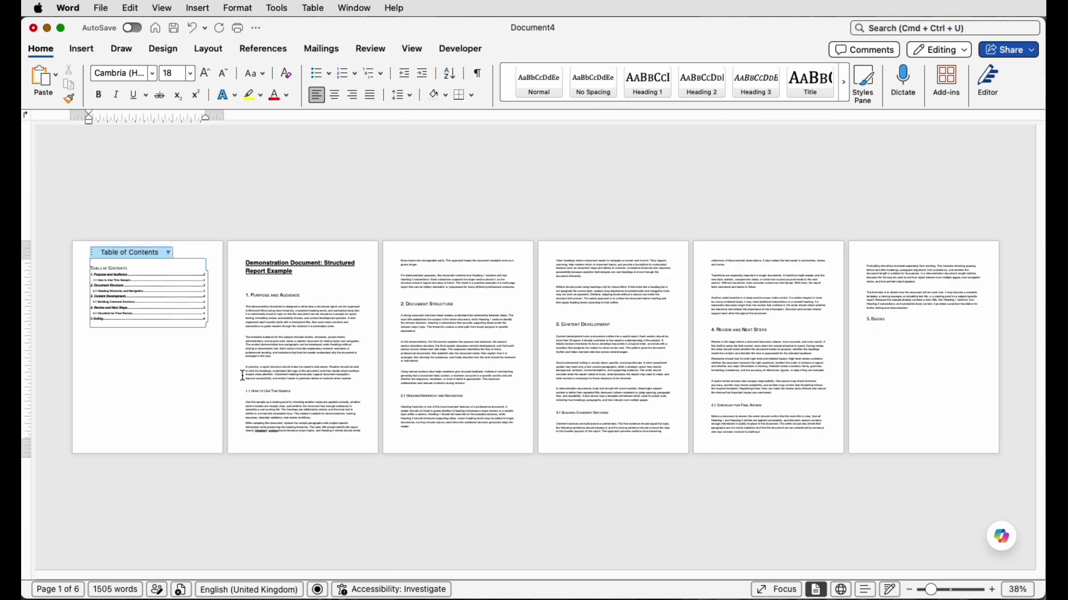
drag(466, 396, 396, 401)
key(BackSpace)
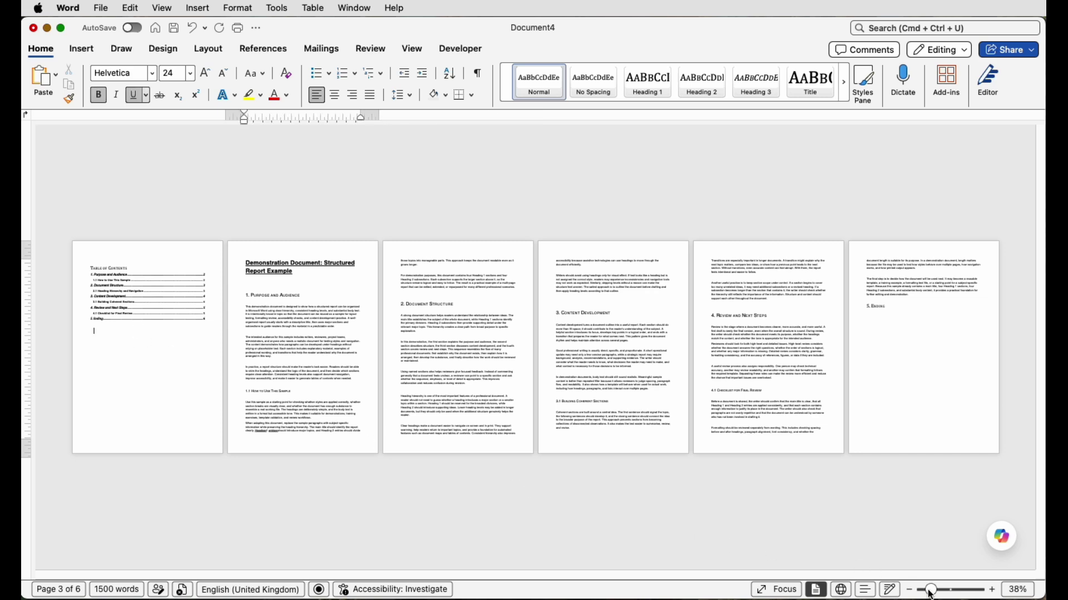
Update the entire table of contents to reflect the deleted 2.1 subheading
click(952, 595)
drag(952, 595, 957, 592)
click(469, 166)
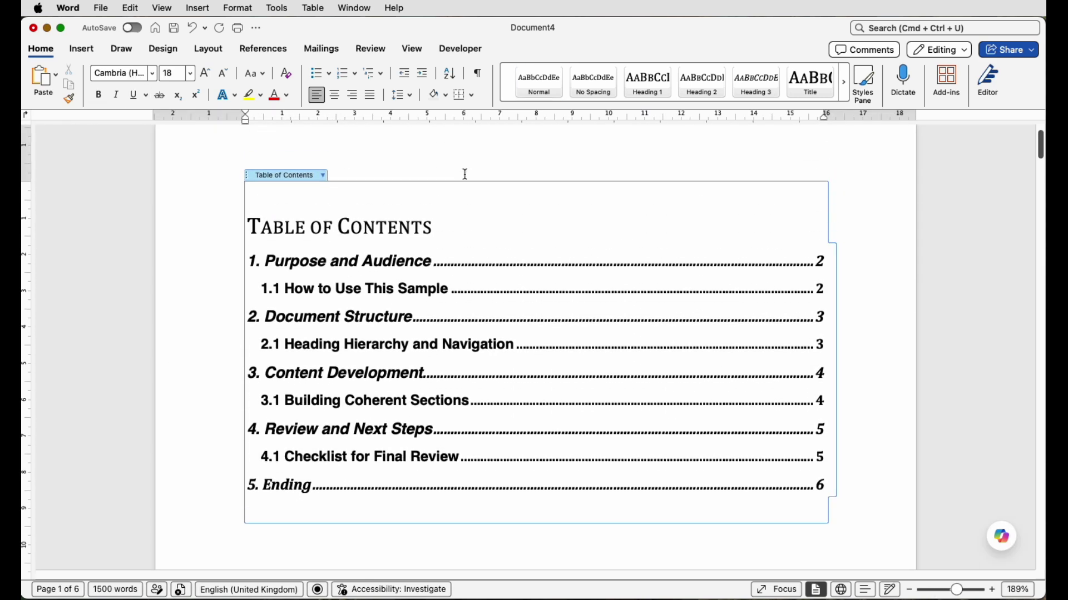
click(324, 175)
click(346, 194)
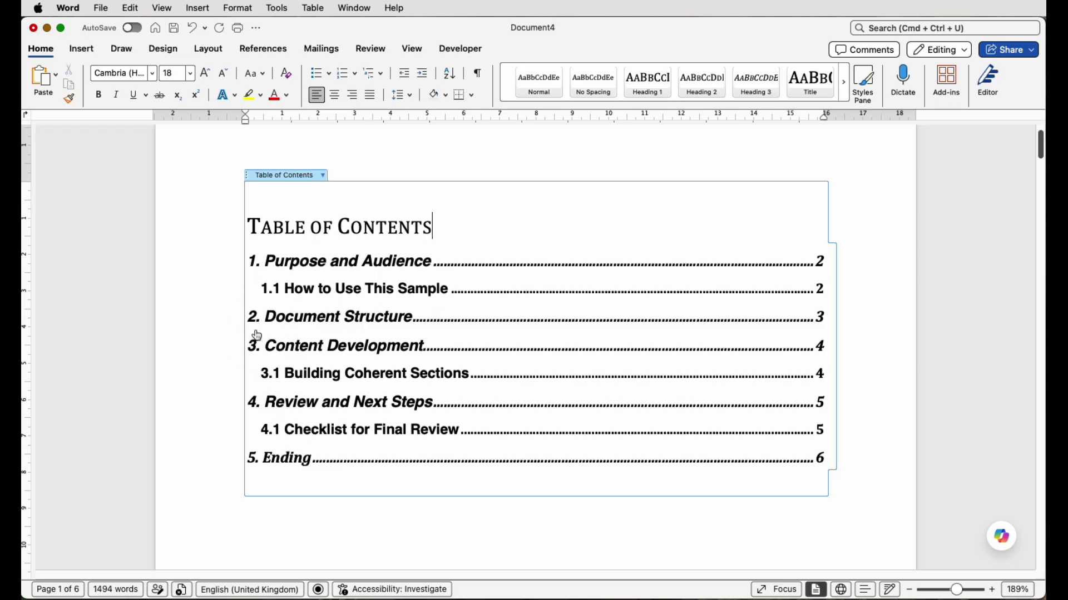
Insert another page break on the empty line below the table of contents
scroll(271, 335, down, 5)
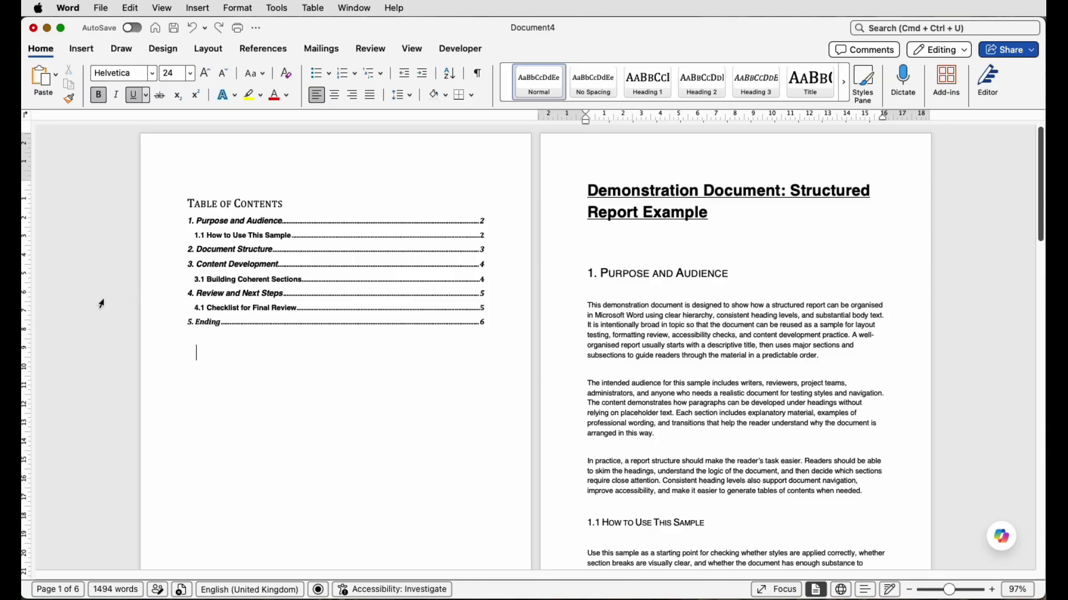
click(94, 54)
click(99, 84)
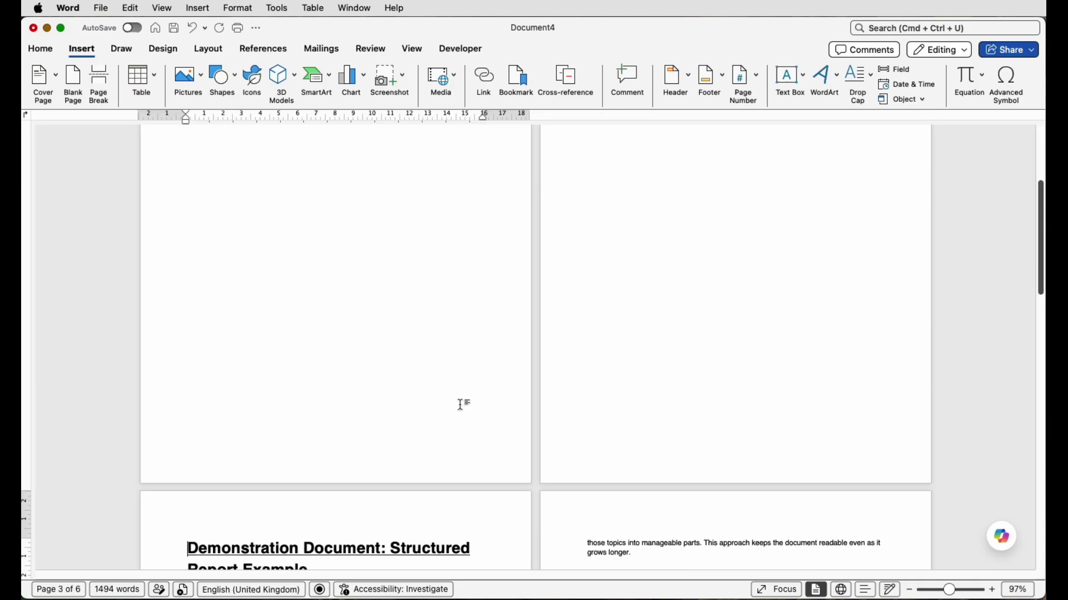
Remove the table of contents from the first page
drag(953, 591, 936, 592)
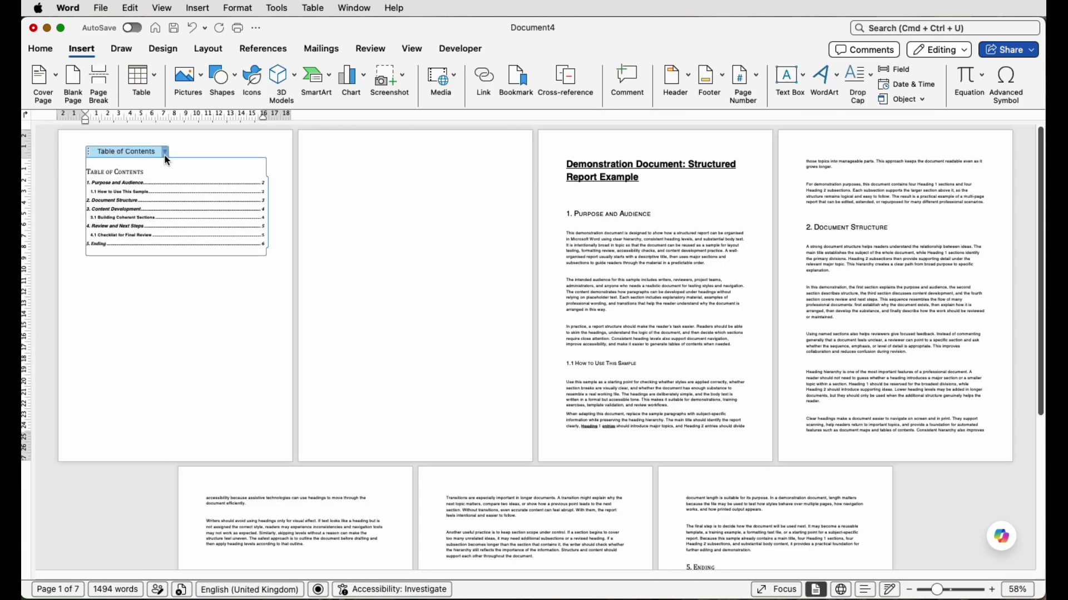
click(165, 152)
click(196, 185)
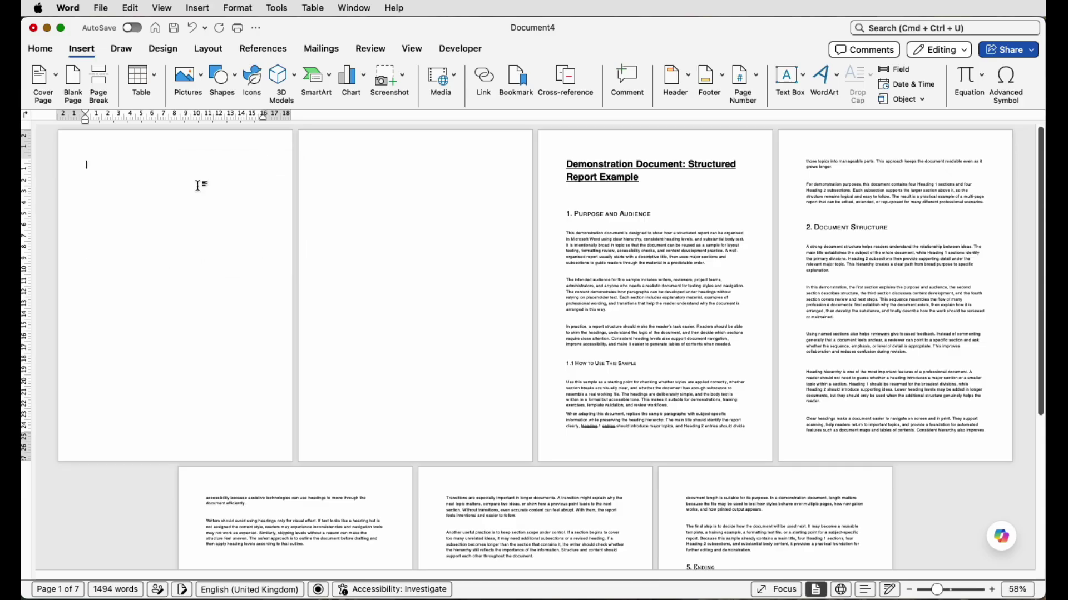
Show the paragraph marks and delete the page break on the first page
click(45, 50)
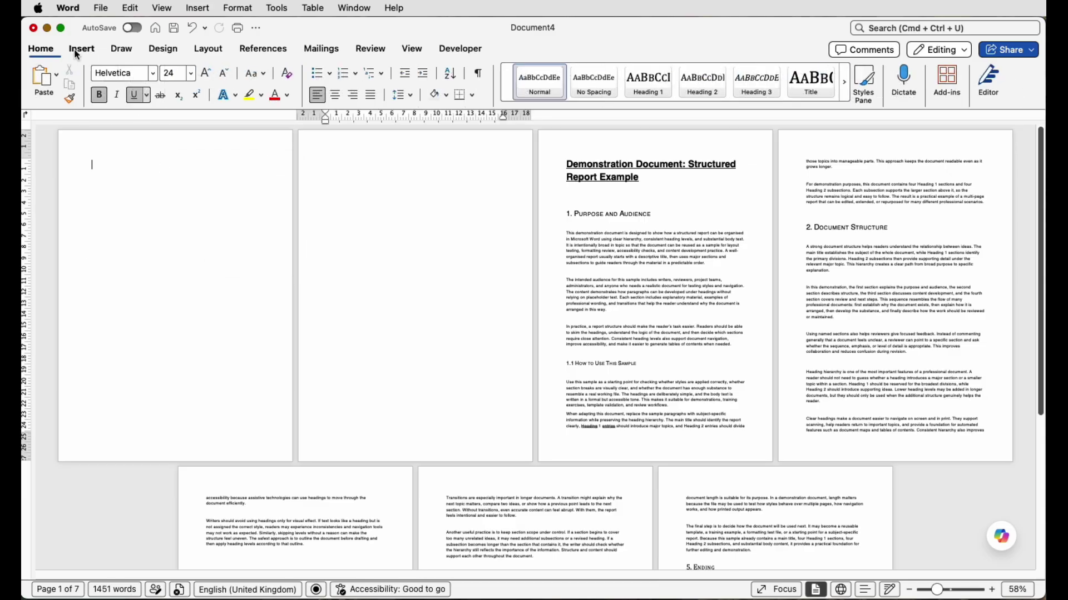
click(479, 74)
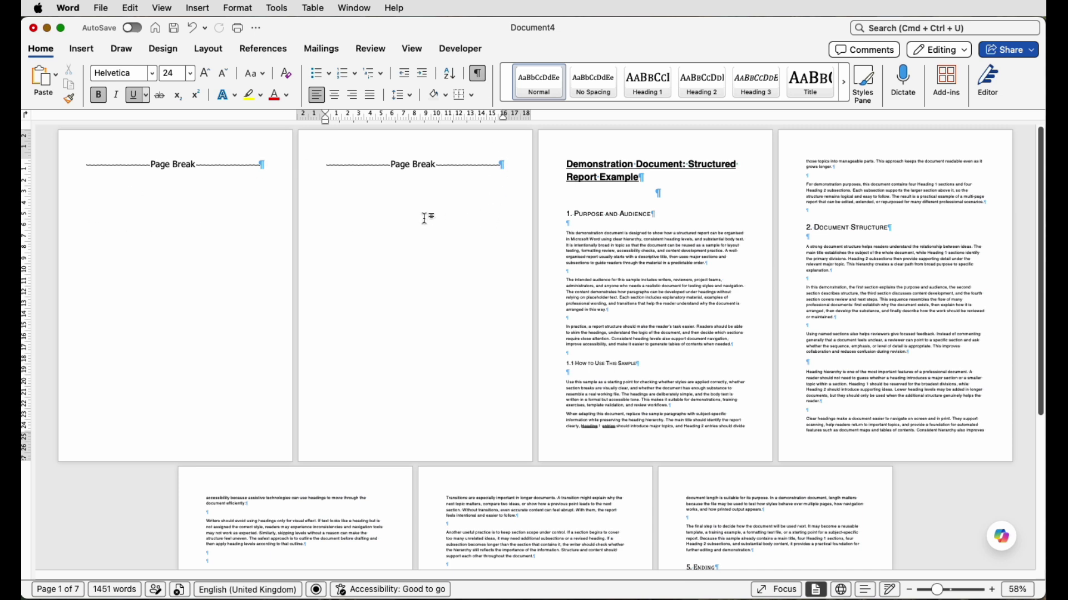
double_click(215, 167)
key(Delete)
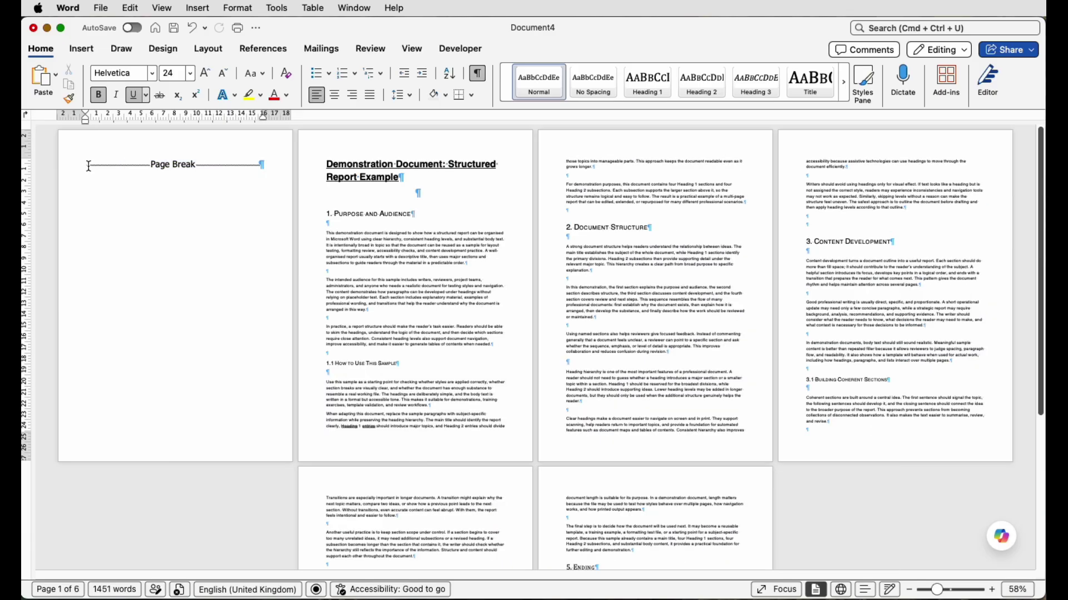
Add 17 blank lines before the page break on the first page
key(Return)
key(Return)
key(Return)
key(Return)
key(Return)
key(Return)
key(Return)
key(Return)
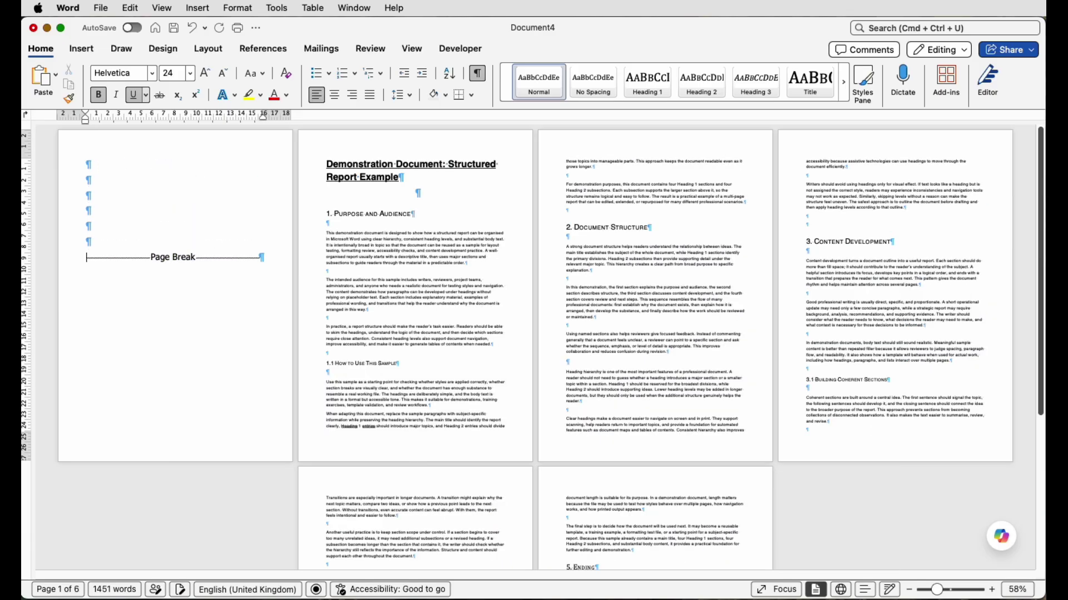
key(Return)
key(Return)
key(Return)
key(Return)
key(Return)
key(Return)
key(Return)
key(Return)
key(Return)
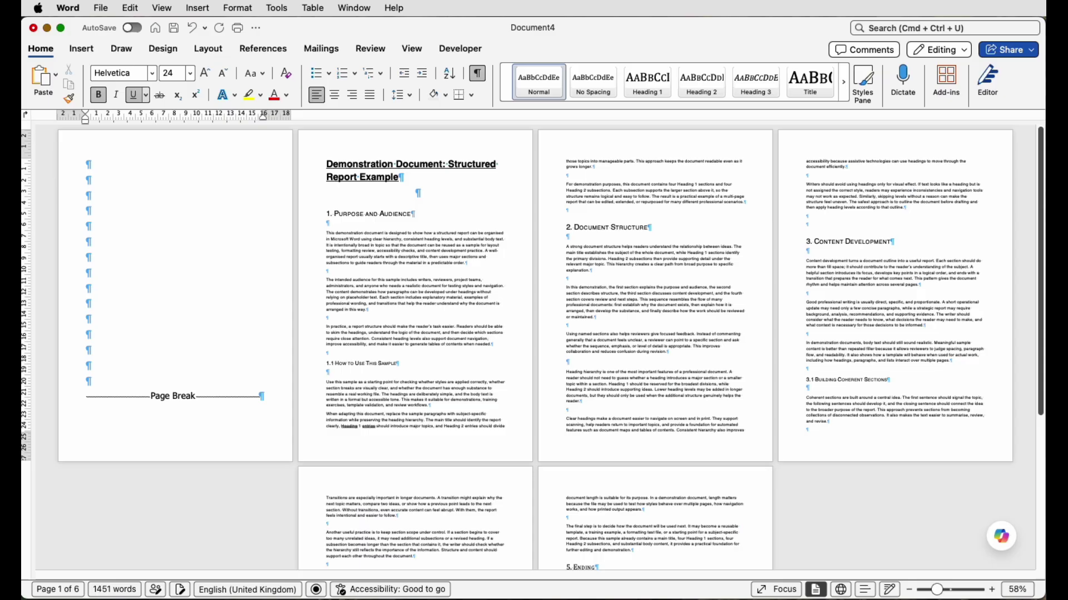
Insert a page break at the very start of the document and add three blank lines before it
click(101, 165)
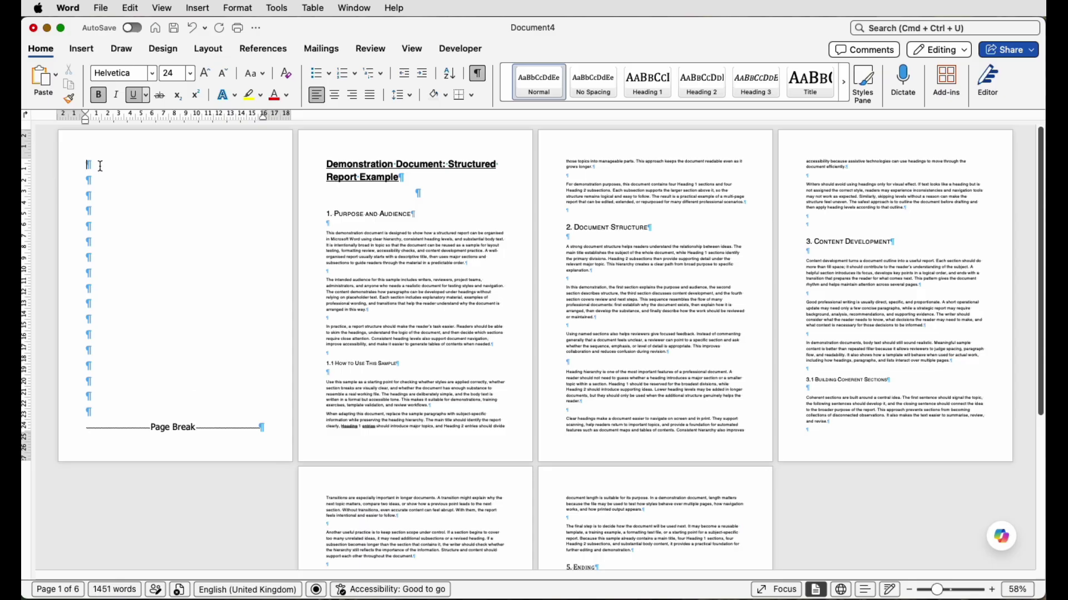
click(90, 50)
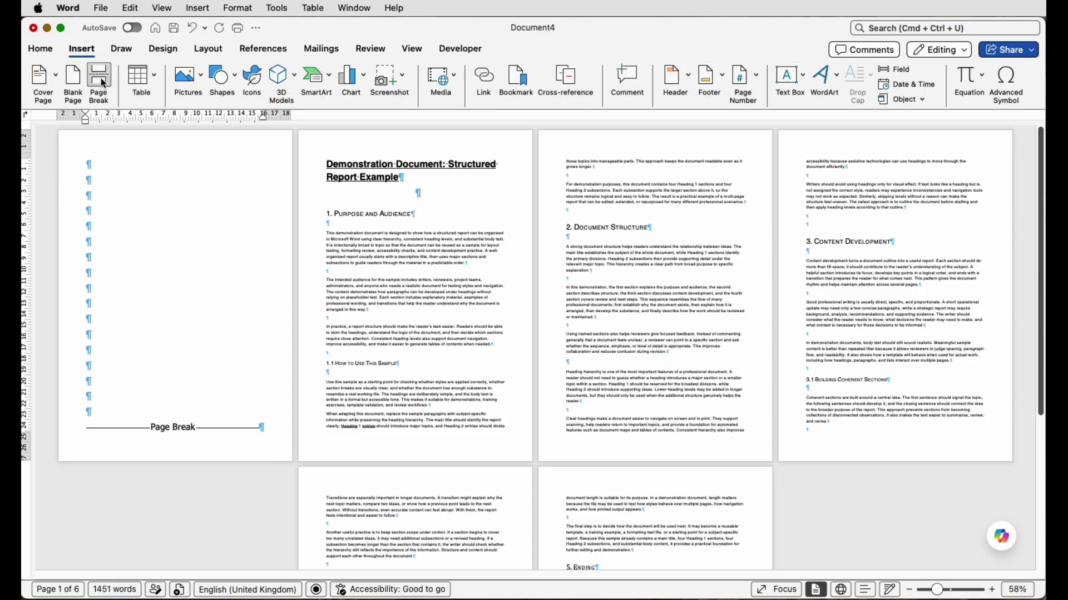
click(106, 75)
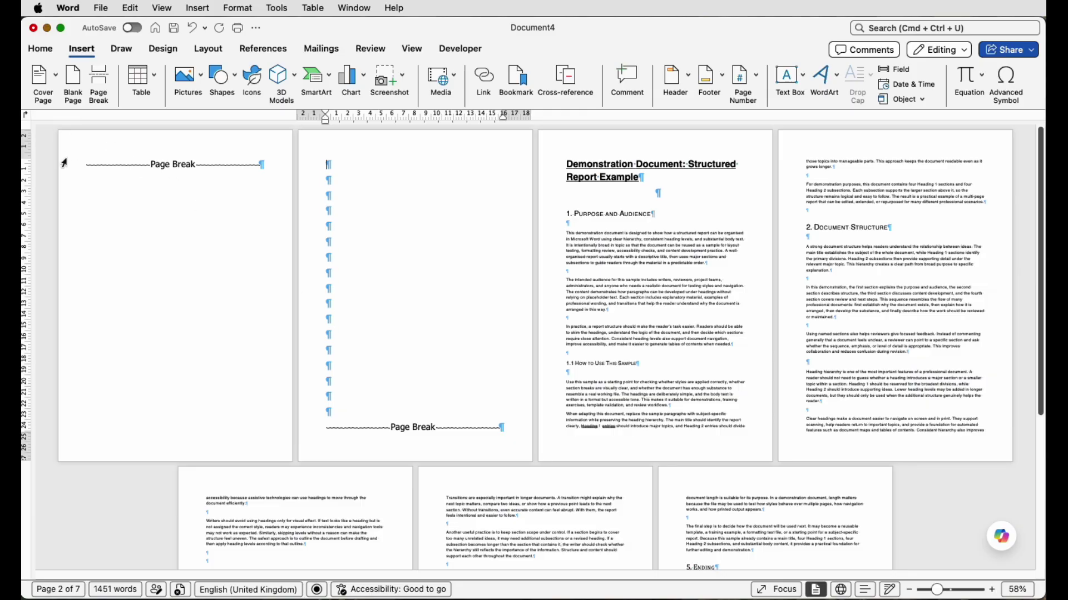
click(85, 163)
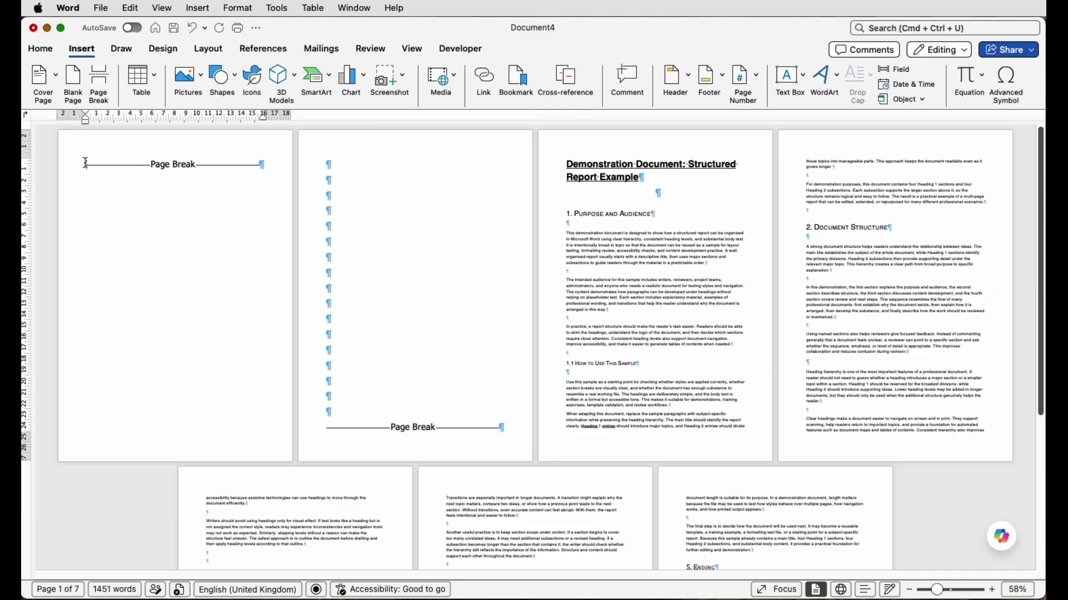
key(Return)
key(Return)
key(Return)
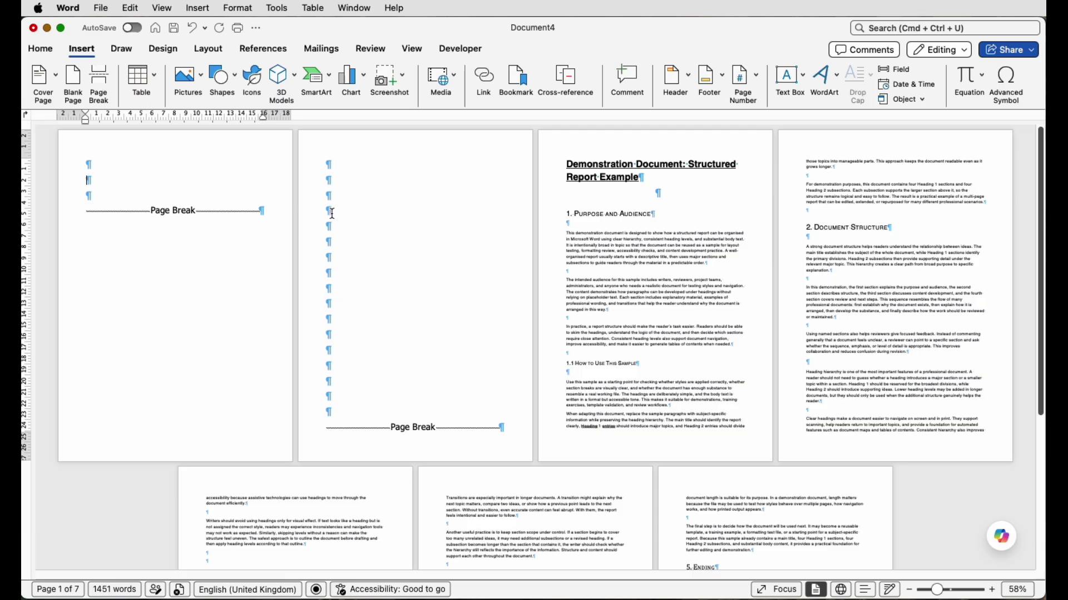
Insert the Classic automatic table of contents on the third line of the second page
click(86, 164)
click(331, 185)
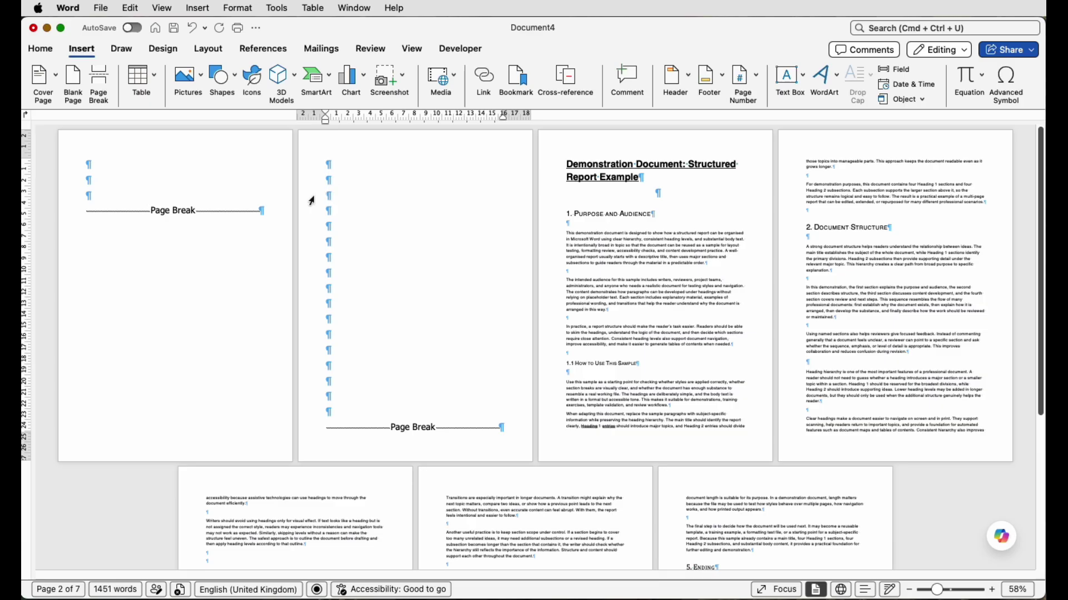
click(263, 51)
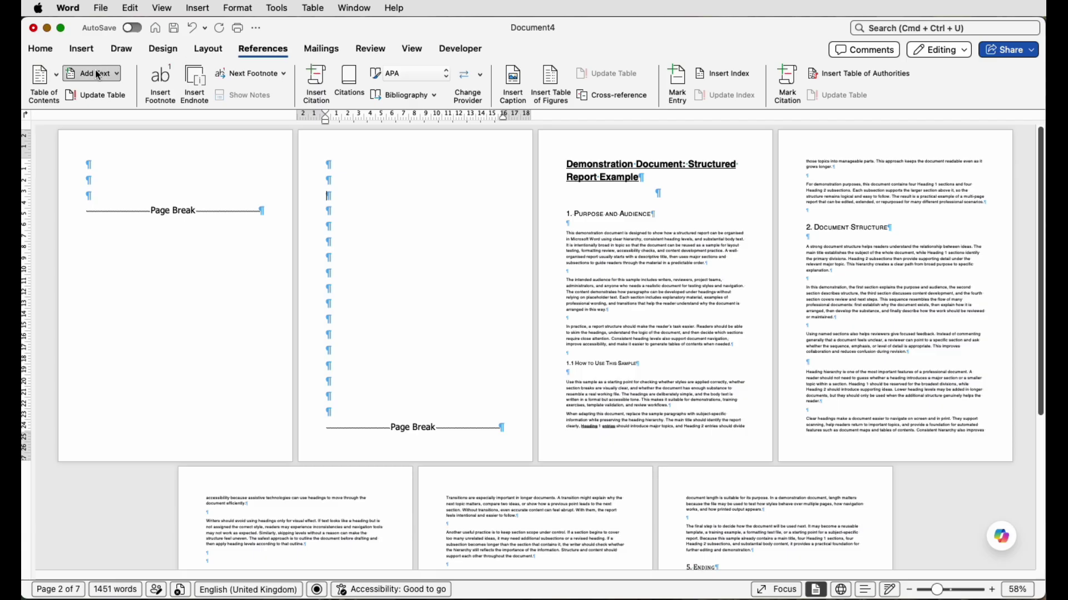
click(57, 83)
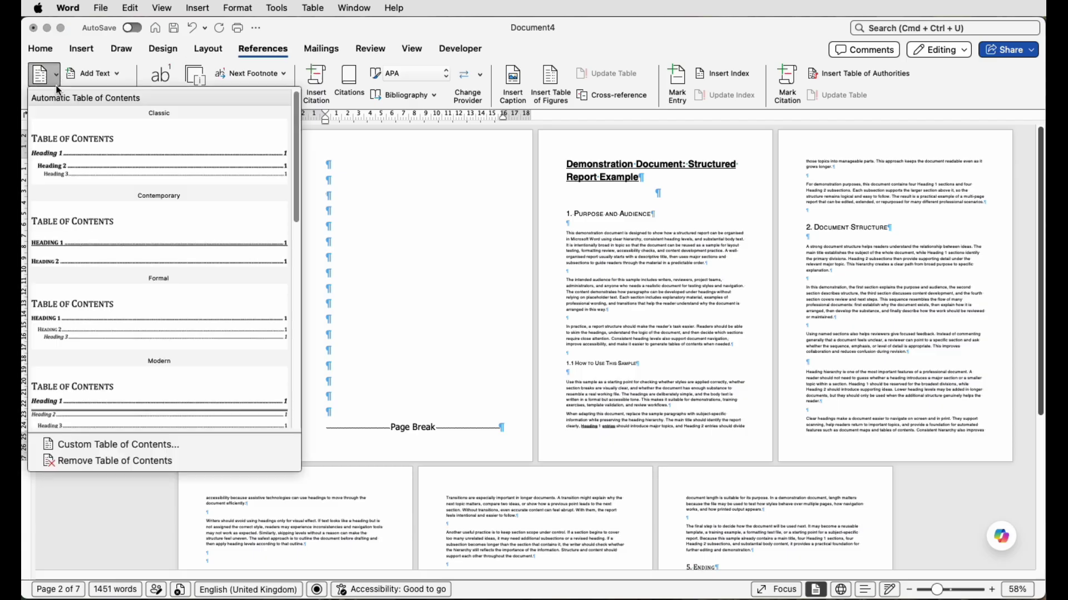
click(77, 149)
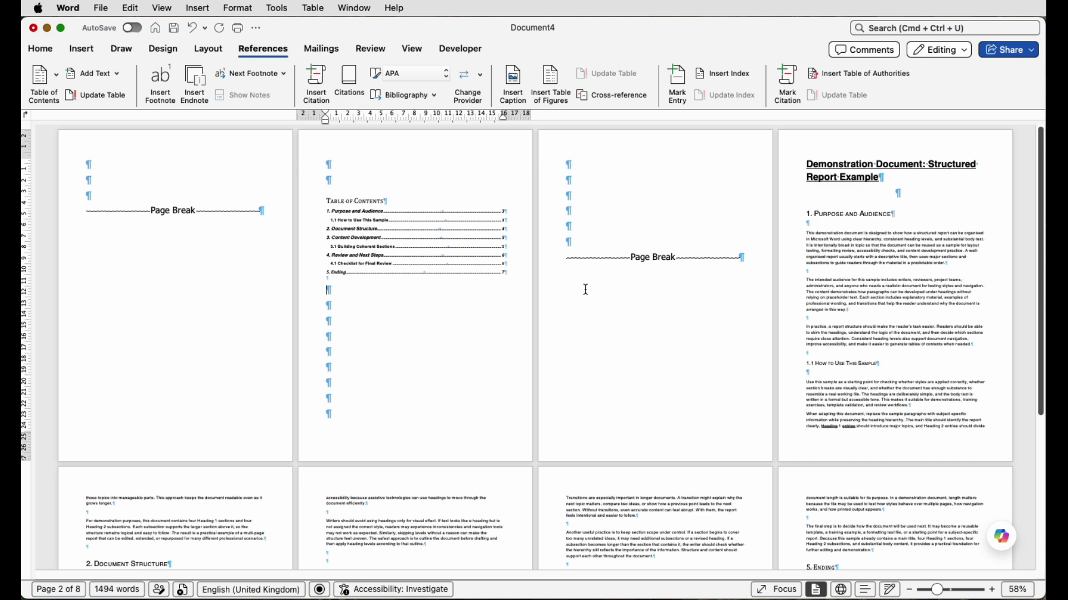
Delete the surplus blank lines after the table of contents, leaving three before the page break on the second page
drag(581, 243, 570, 157)
key(BackSpace)
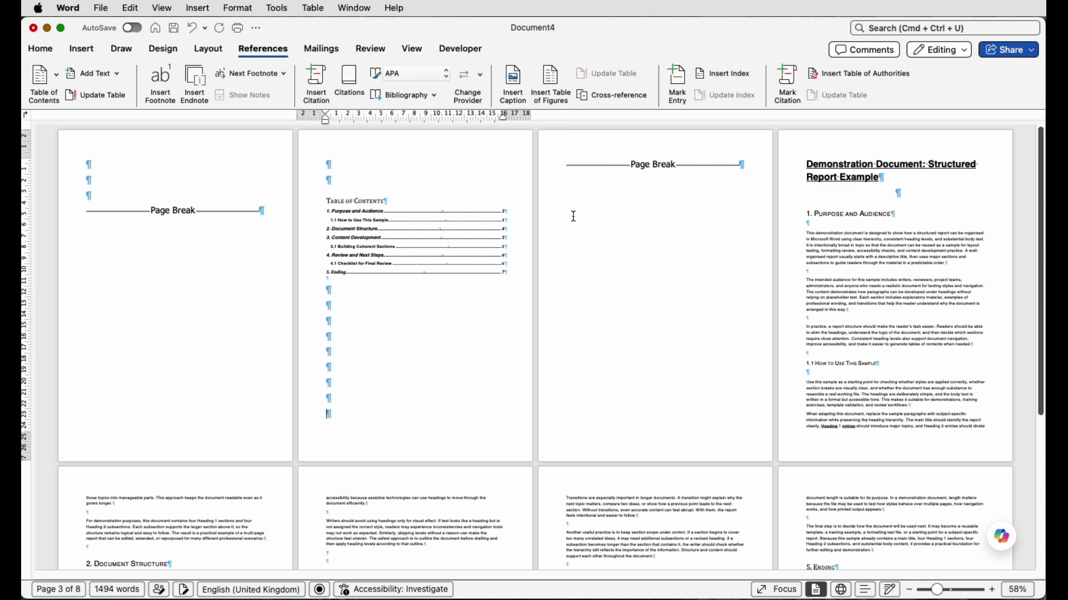
drag(358, 423, 346, 364)
key(BackSpace)
key(BackSpace)
key(BackSpace)
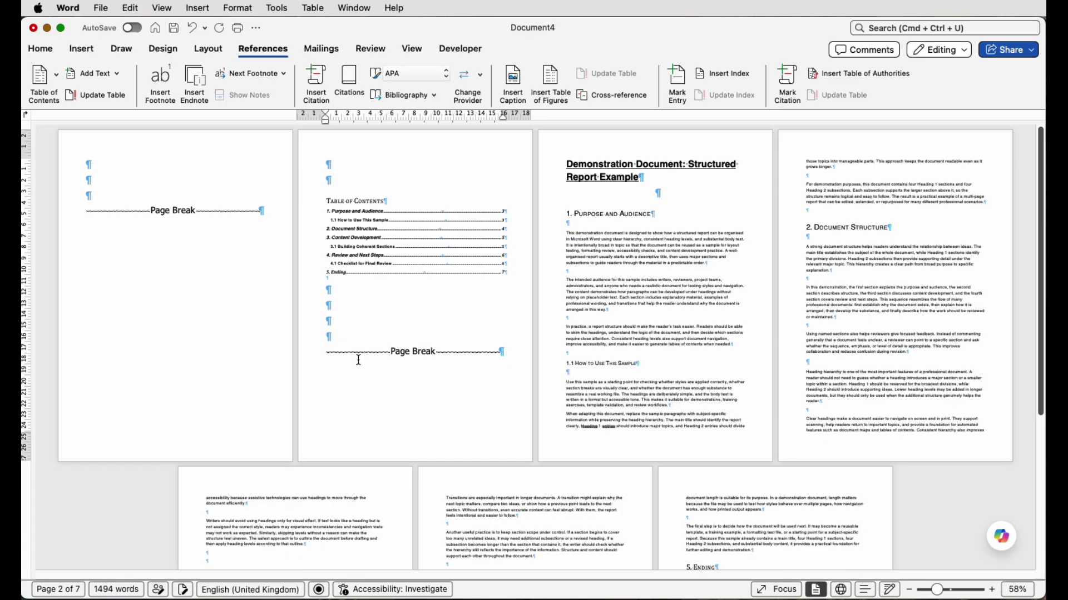
key(BackSpace)
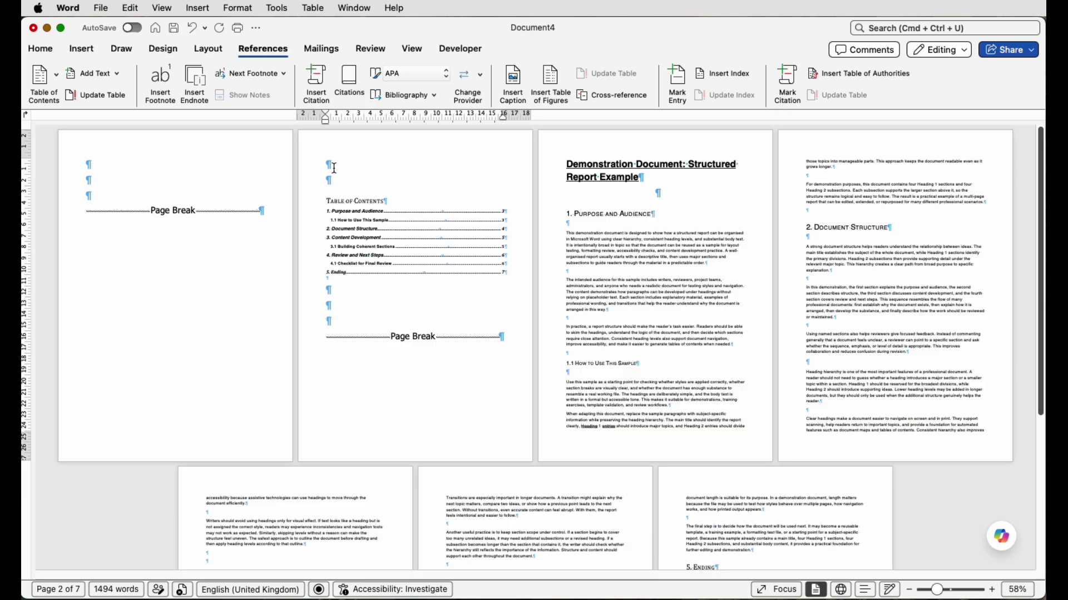
Enter the title "Title of Page" on the first line above the table of contents
click(383, 201)
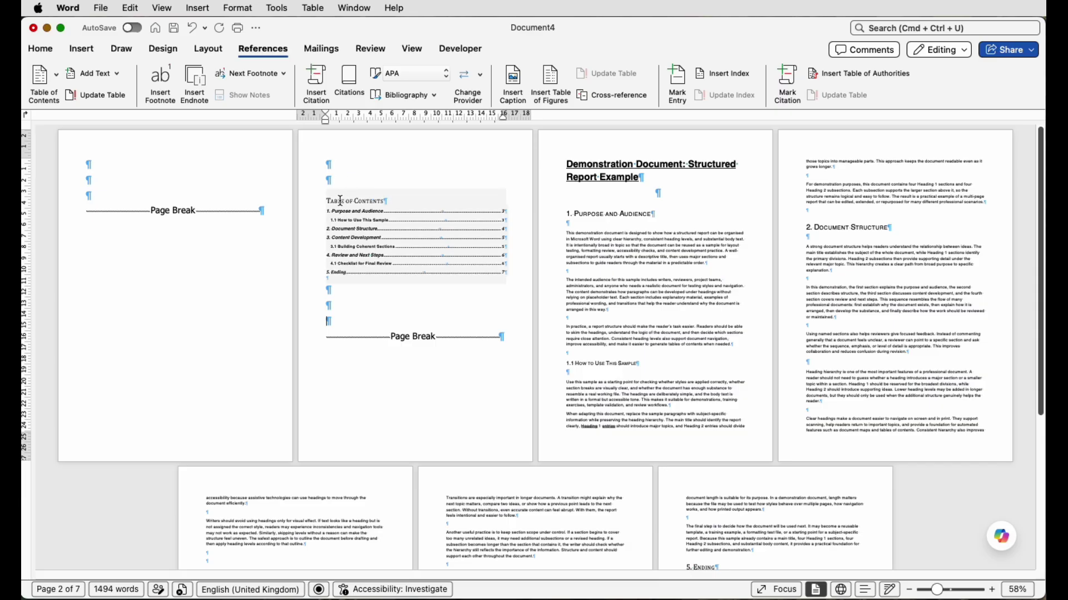
click(349, 165)
text(Title)
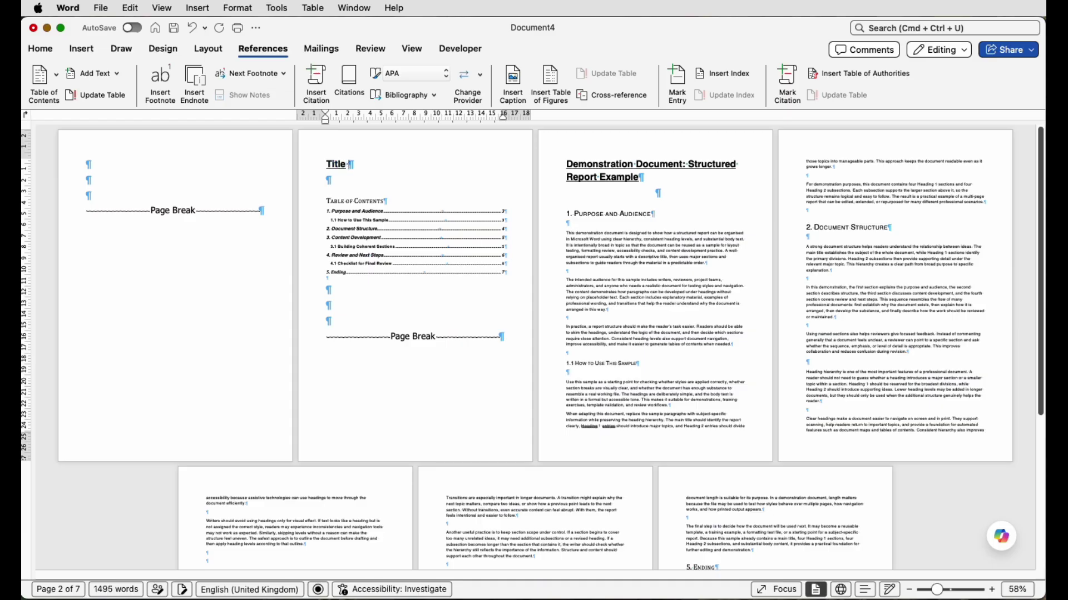
text( of Page)
scroll(400, 173, down, 1)
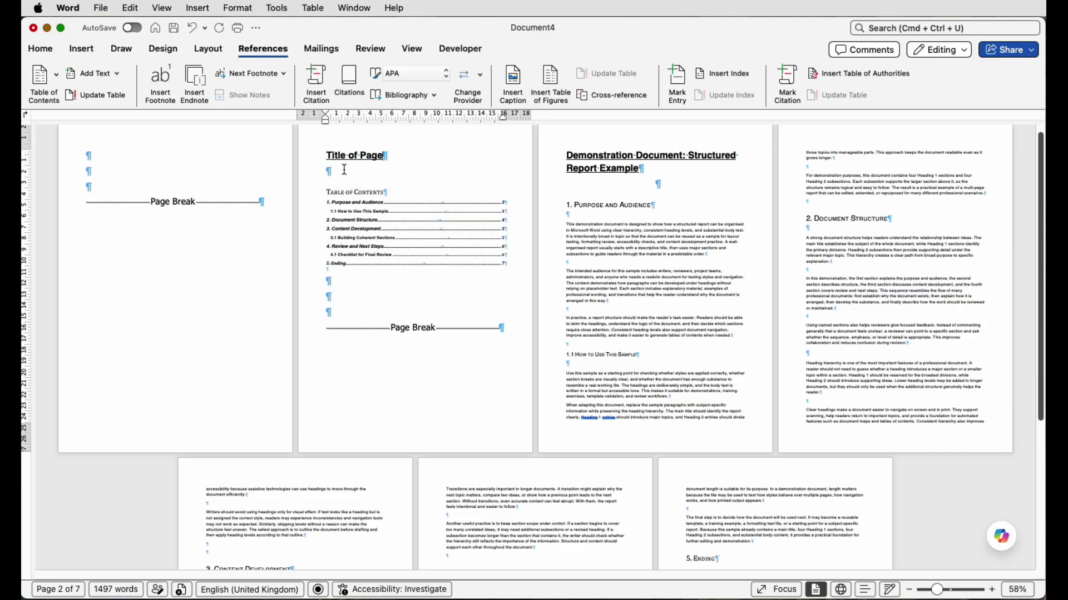
Replace the blank lines on the first page with the heading "Cover Page" followed by blank lines
click(174, 171)
key(BackSpace)
key(Delete)
text(C)
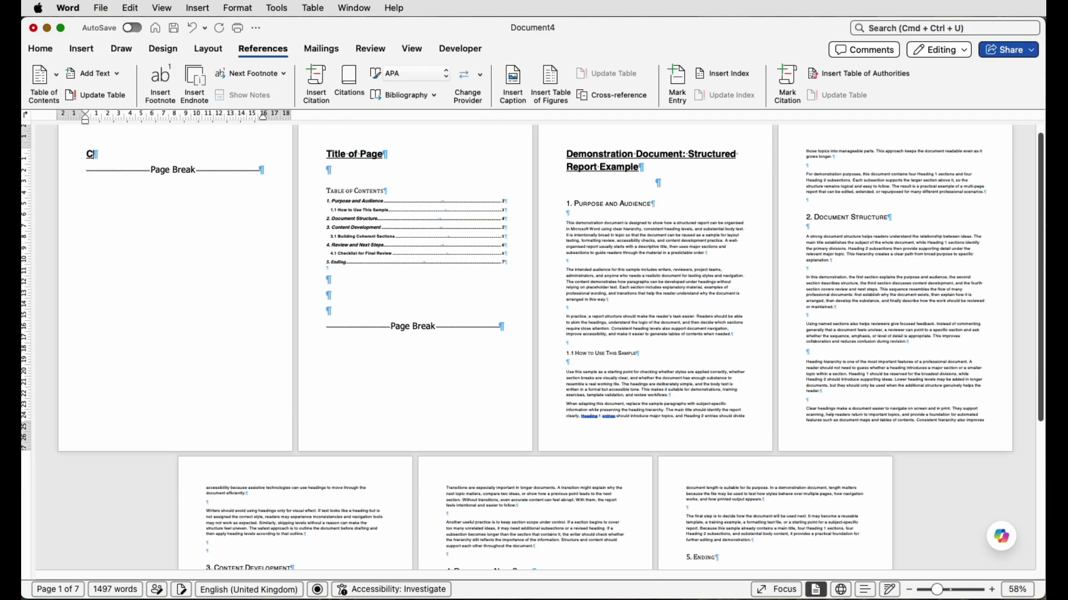
text(over Pa)
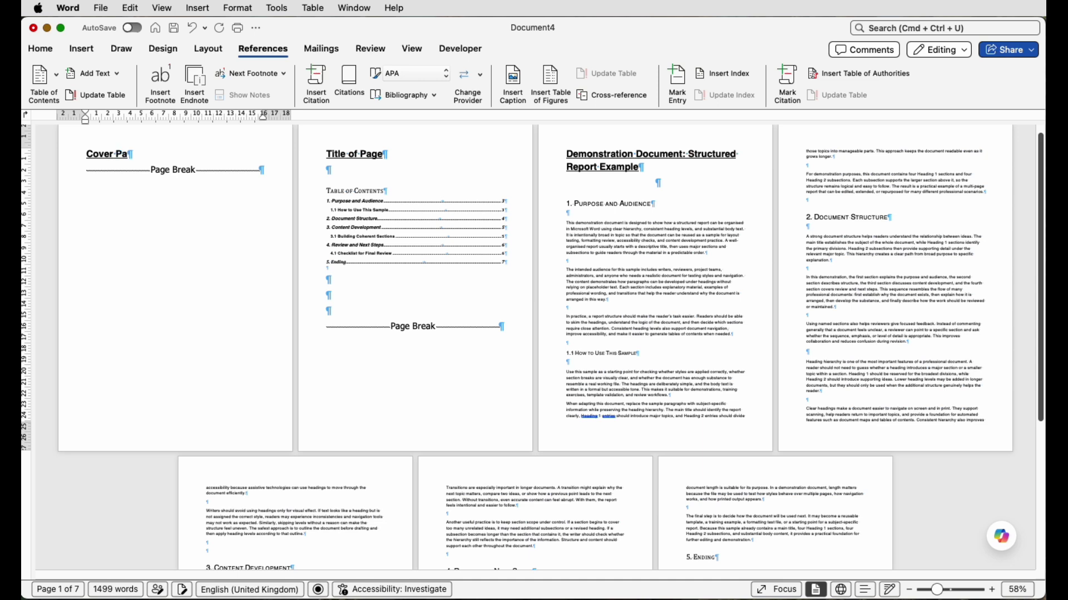
text(ge)
key(Return)
key(Return)
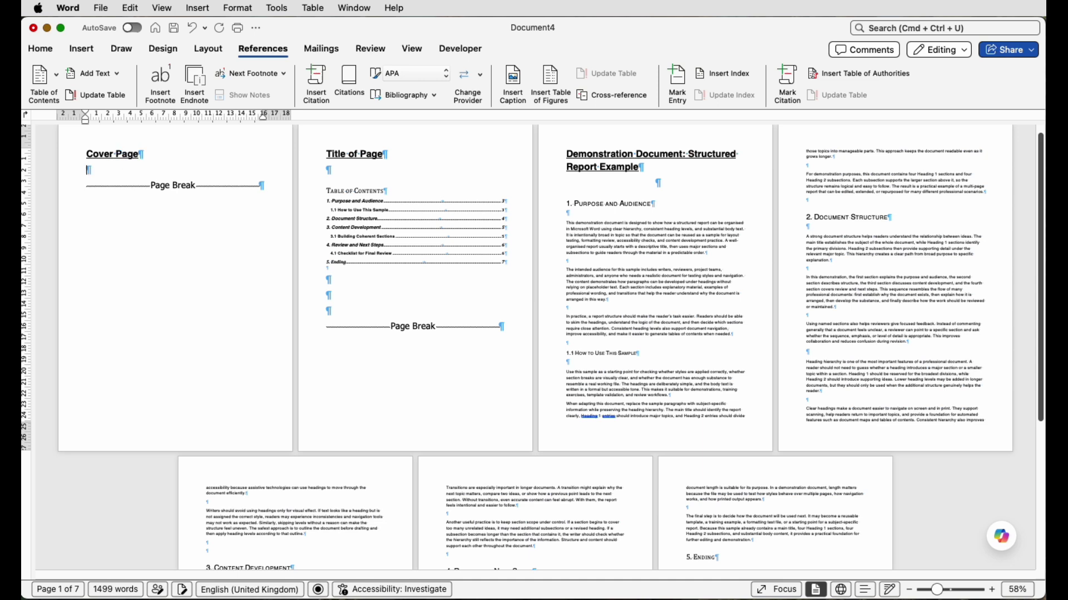
Add the line "Title of Thesis or Document" below "Cover Page", followed by two blank lines
text(T)
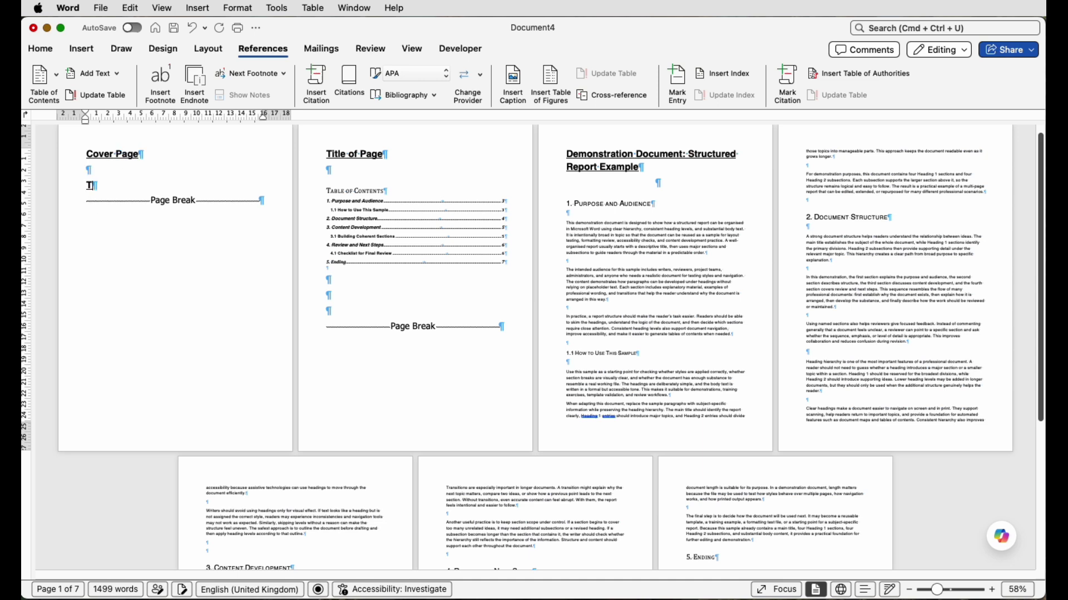
text(itle)
text(of Thesis or Document)
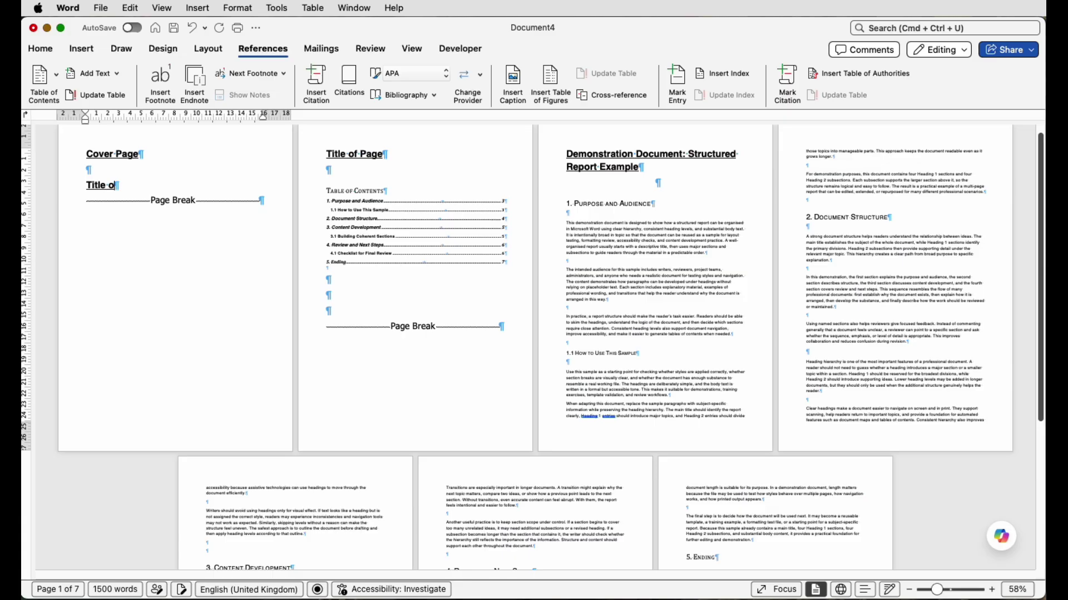
key(Return)
key(Return)
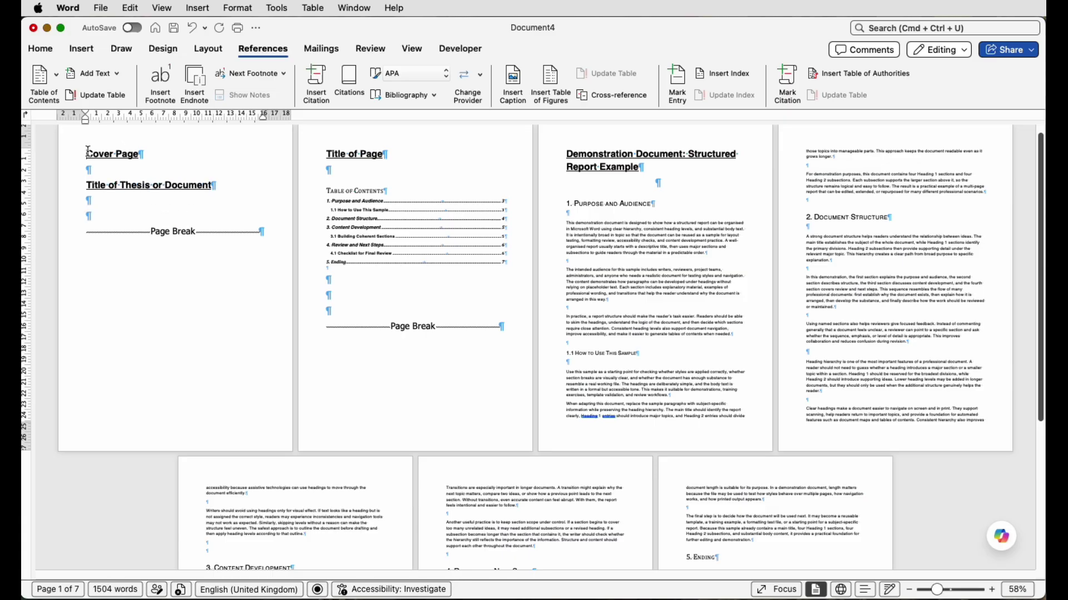
Move the cover text down with five blank lines above "Cover Page" and hide the paragraph marks
key(Return)
key(Return)
key(Return)
key(Return)
key(Return)
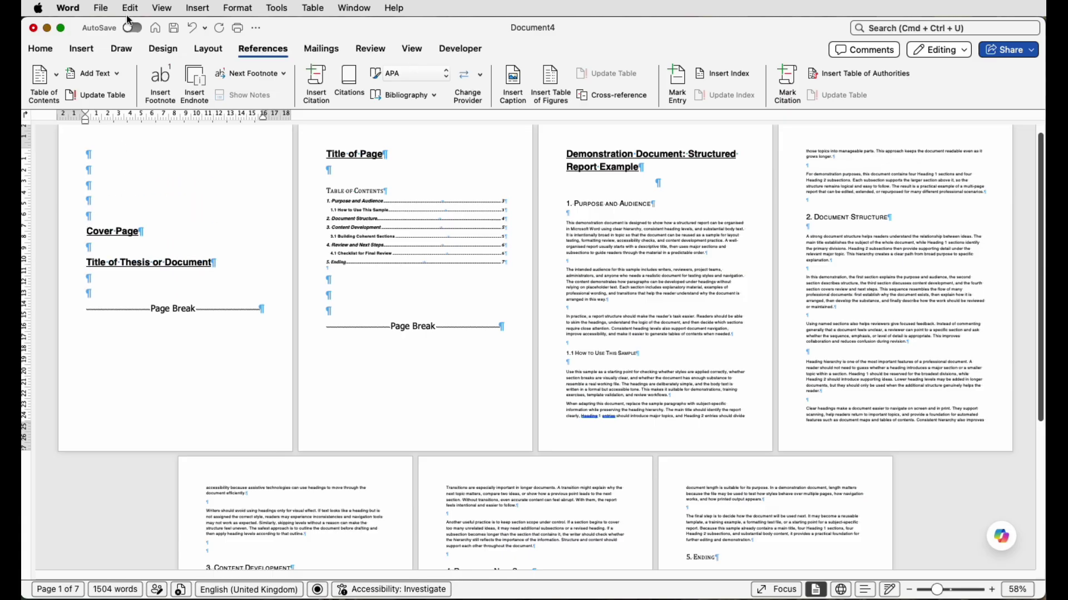
click(56, 51)
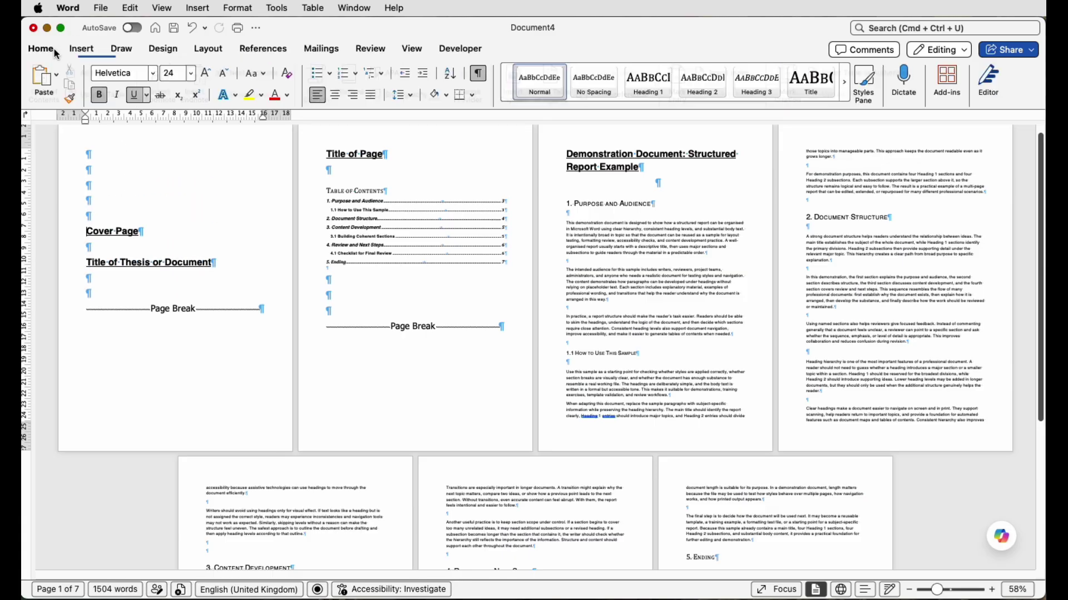
click(477, 75)
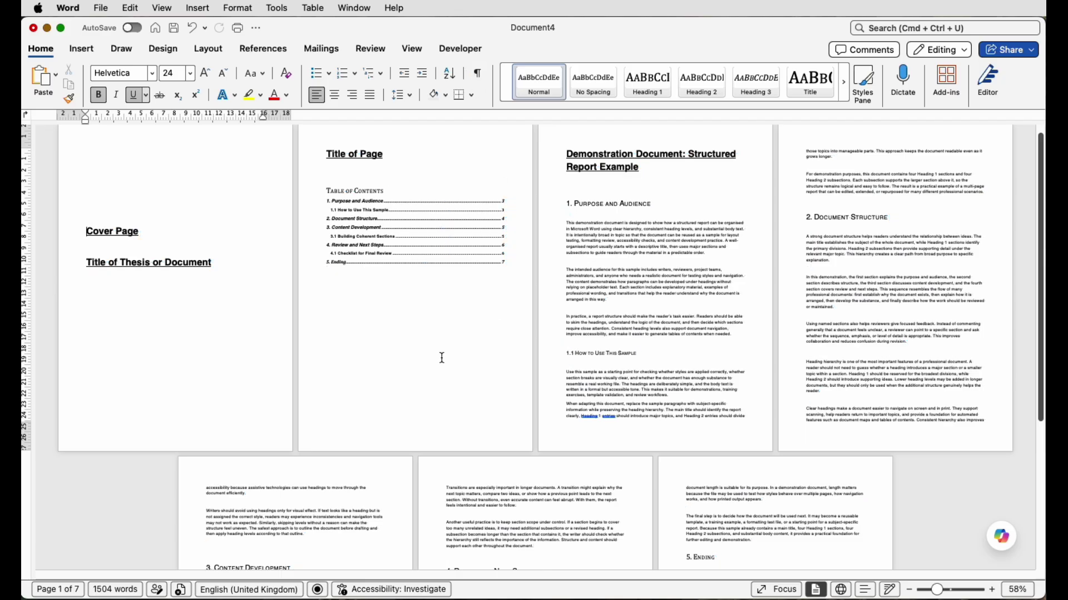
Remove the underline from "Cover Page" and "Title of Thesis or Document" and enlarge both lines to 48 pt
shift+click(195, 257)
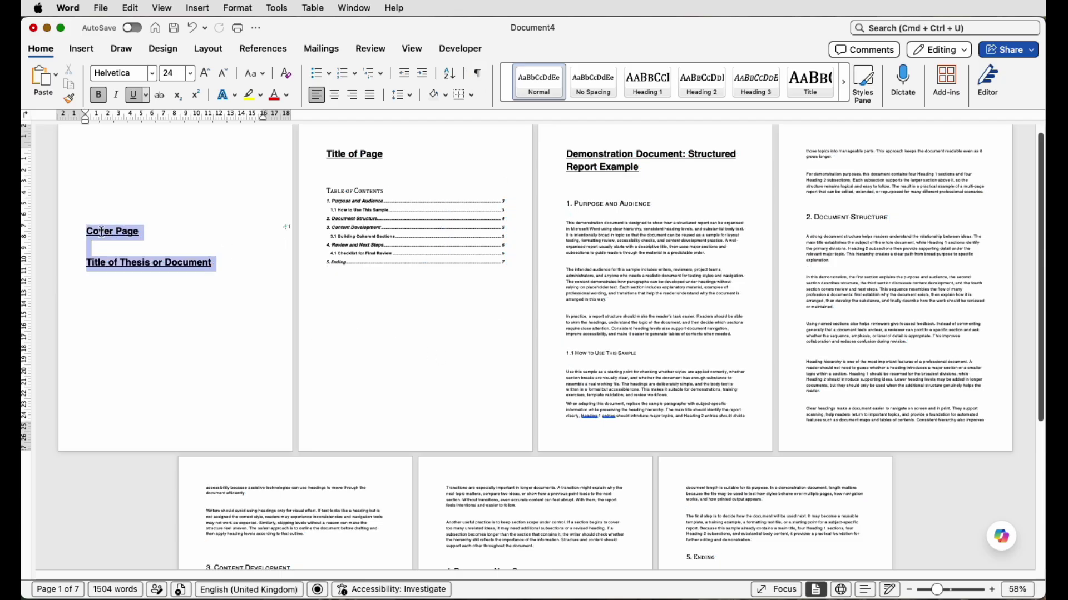
key(super+u)
key(super+Home)
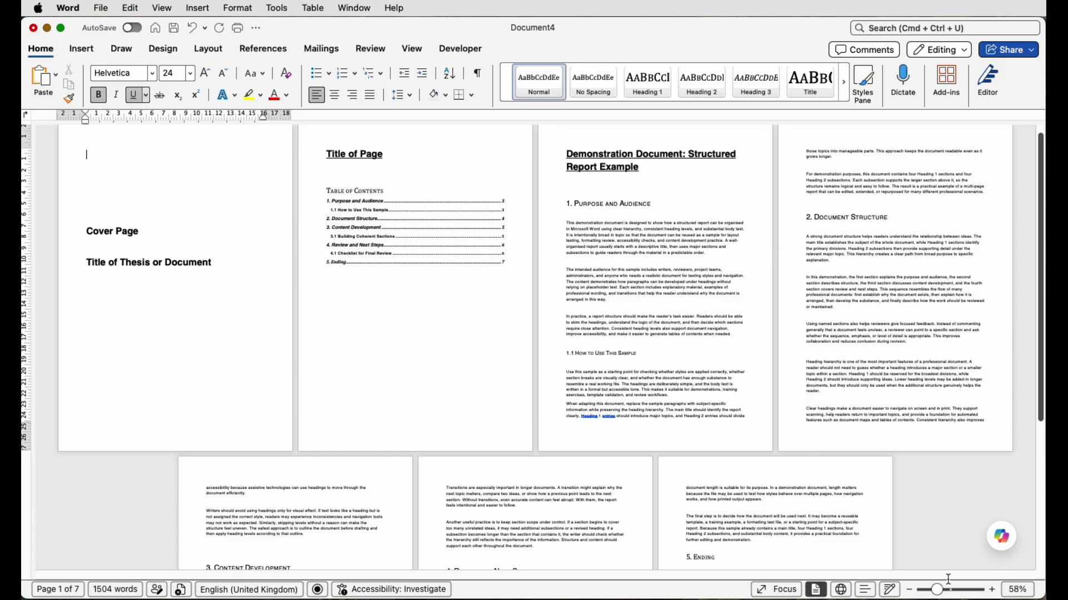
mouse_move(952, 590)
mouse_down()
mouse_move(929, 590)
mouse_move(943, 591)
mouse_up()
drag(306, 293, 161, 264)
key(super+shift+period)
key(super+shift+period)
key(super+shift+period)
key(super+shift+period)
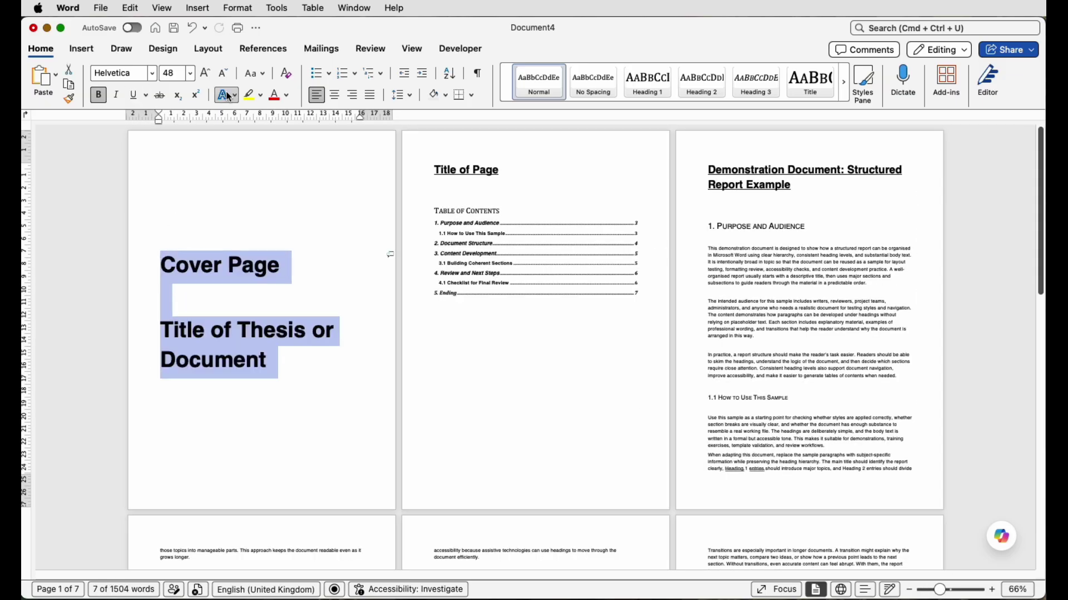
Colour the cover page text blue and change "Cover Page" to uppercase
click(229, 97)
triple_click(222, 265)
click(255, 73)
click(273, 114)
Add the year 2026 below the thesis title on the cover page, separated by a blank line
click(293, 369)
key(Return)
text(2026)
key(Return)
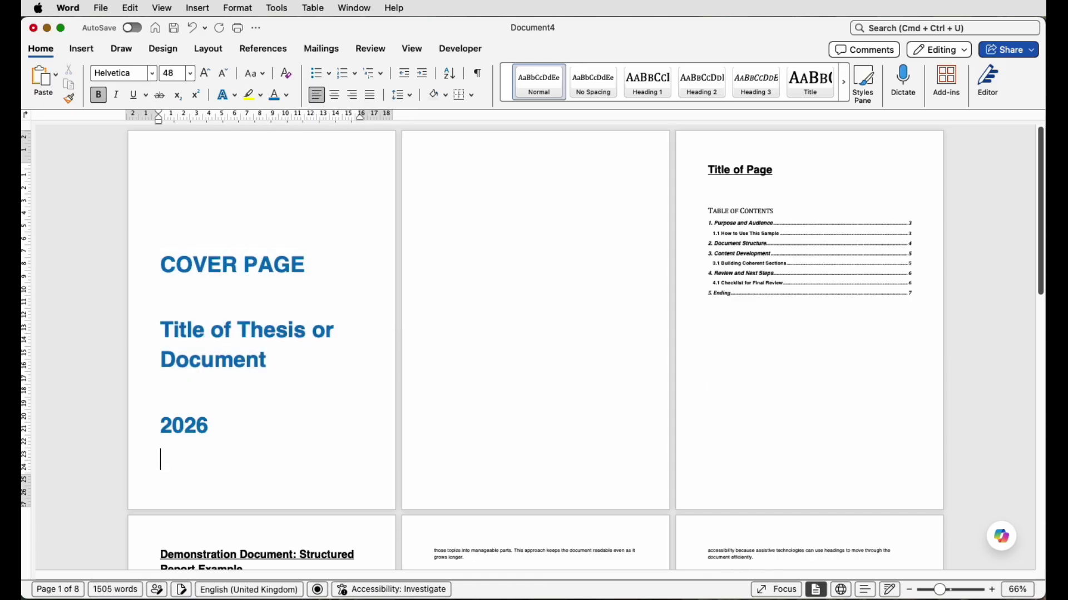
Enter the author's full name below the year and reduce its font size by six steps
text(Lisa Doe)
key(shift+Home)
key(super+shift+comma)
key(super+shift+comma)
key(super+shift+comma)
key(super+shift+comma)
key(super+shift+comma)
key(super+shift+comma)
Change the text colour of the year 2026 on the cover page to black
triple_click(184, 372)
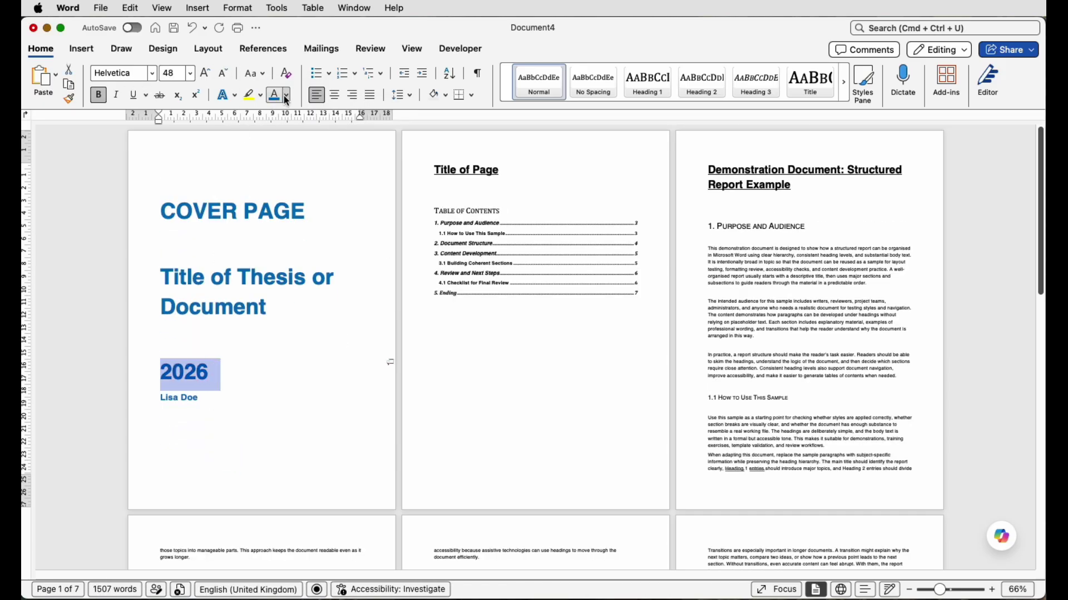
click(287, 101)
click(249, 212)
key(Return)
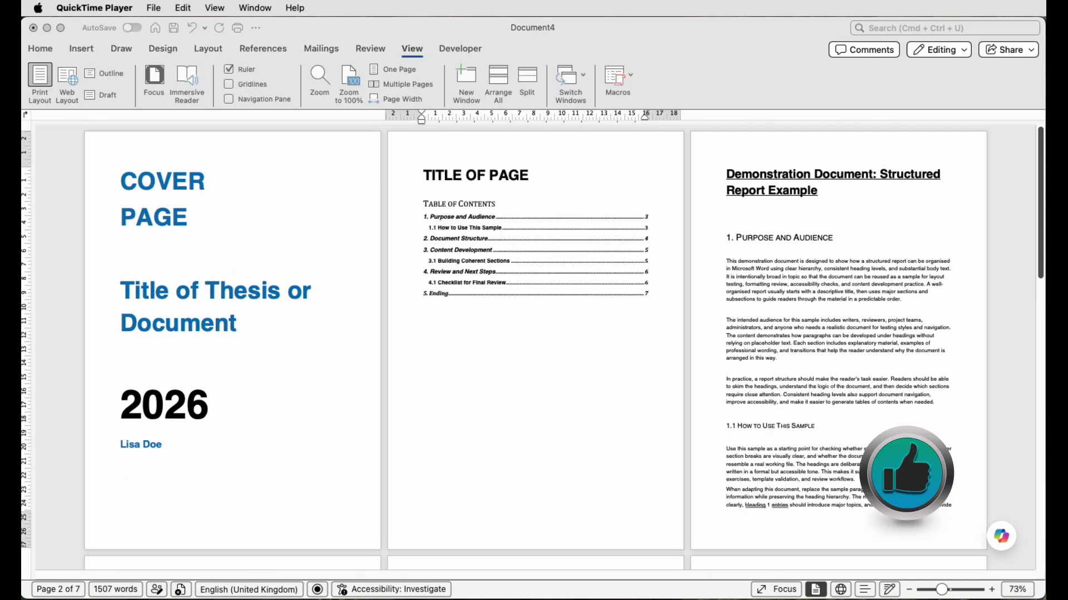
click(531, 176)
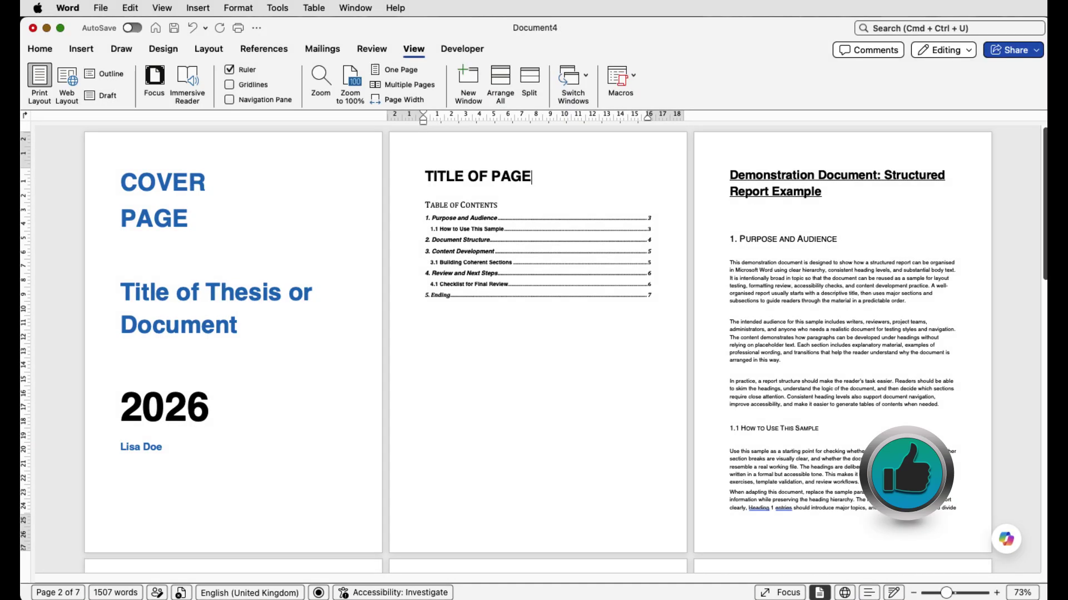